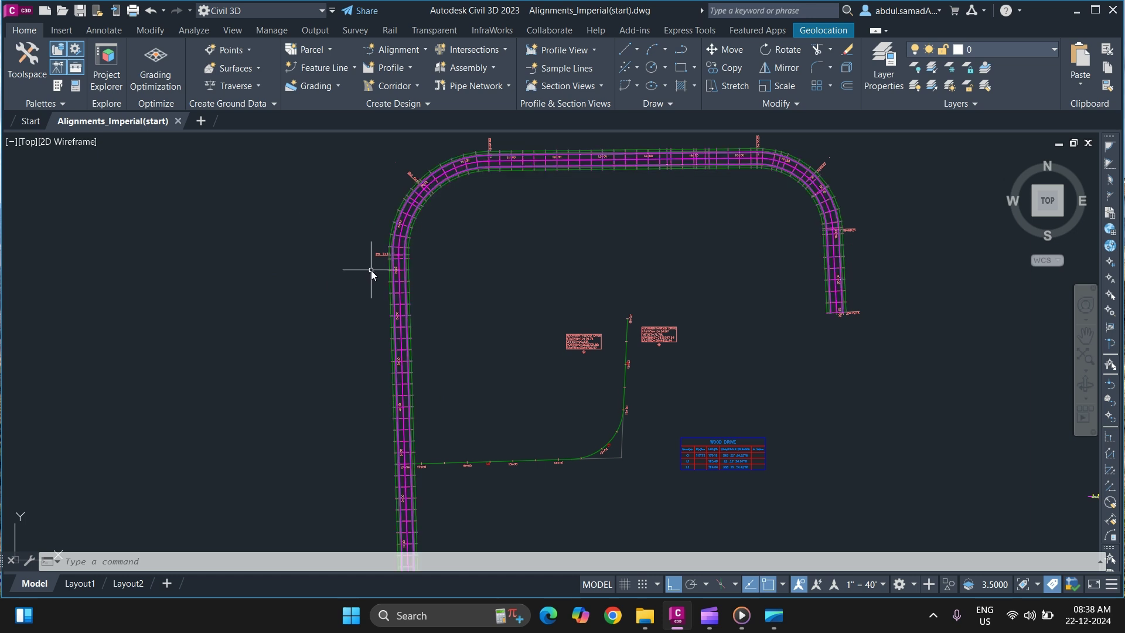
# Select the park ave corridor and bring up its Corridor Surfaces settings
pyautogui.moveTo(371, 270)
pyautogui.scroll(-2, 515, 275)
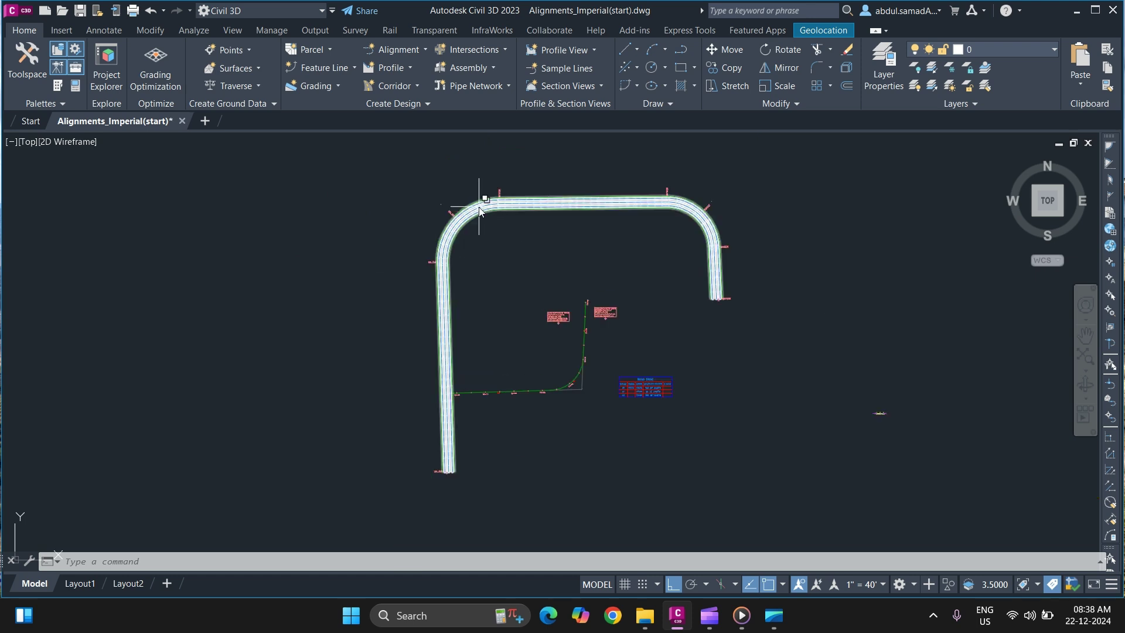
pyautogui.scroll(2, 469, 194)
pyautogui.moveTo(422, 193)
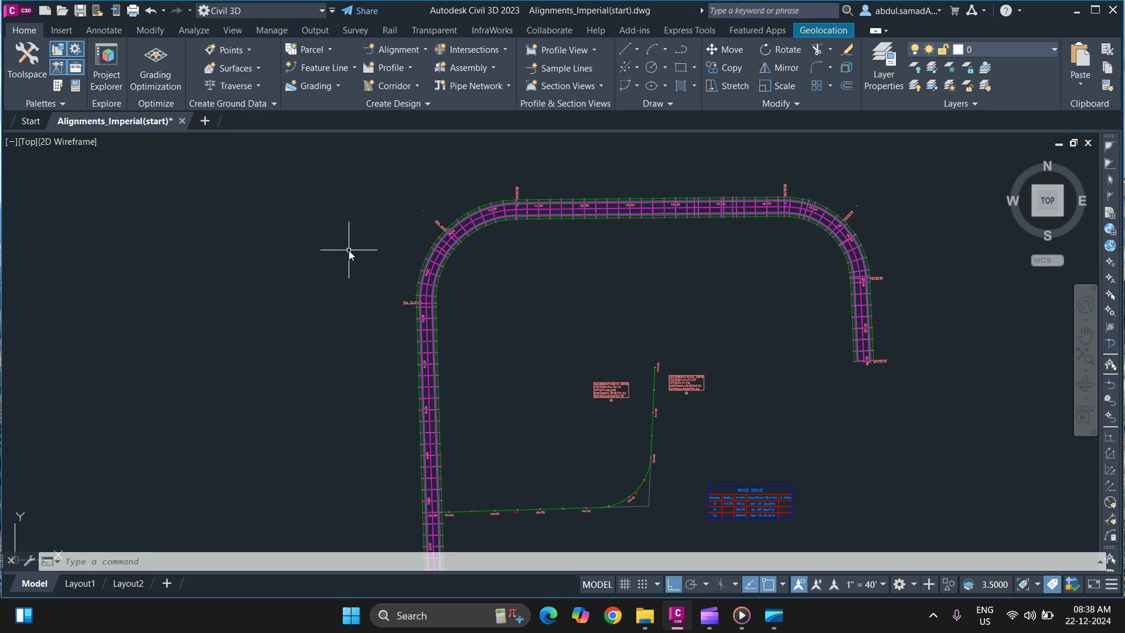
pyautogui.moveTo(295, 270)
pyautogui.scroll(4, 448, 237)
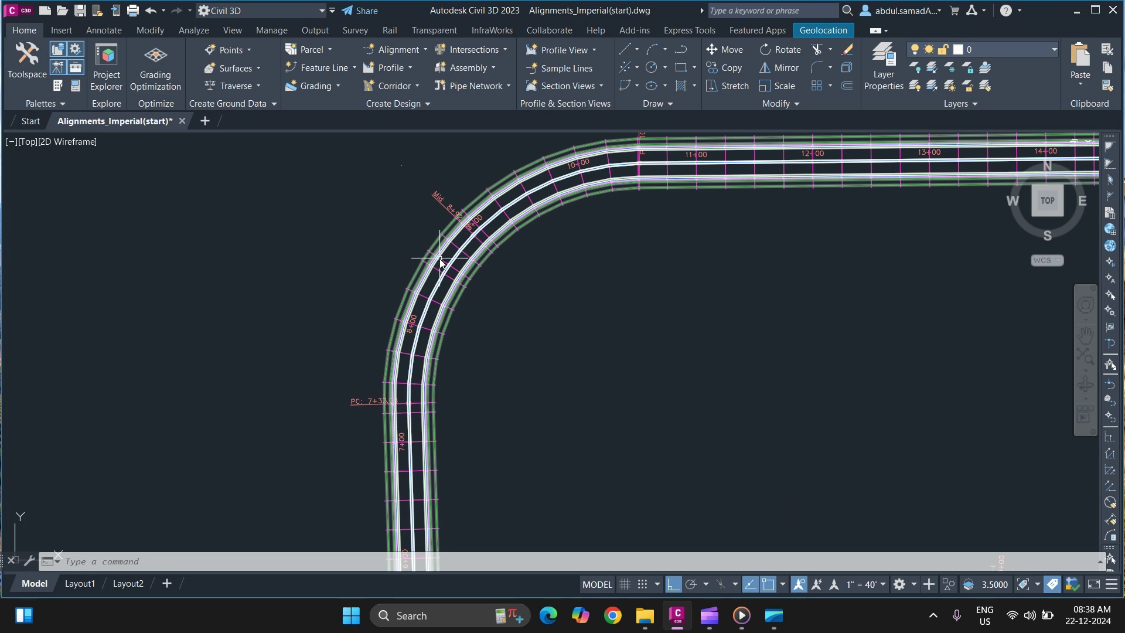
pyautogui.click(441, 260)
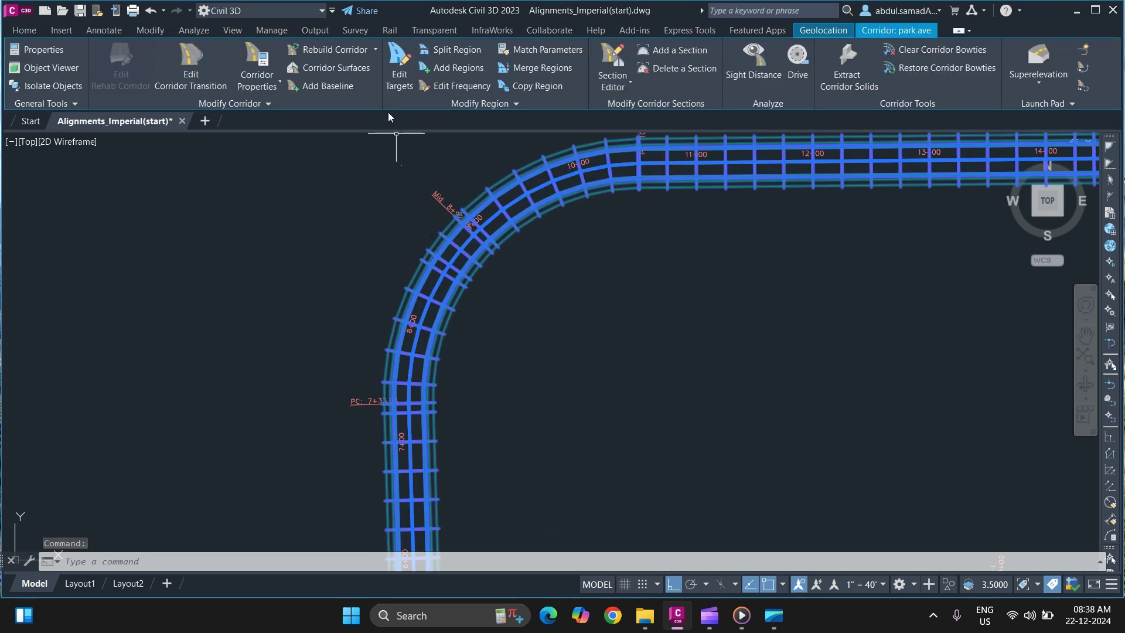
pyautogui.click(337, 69)
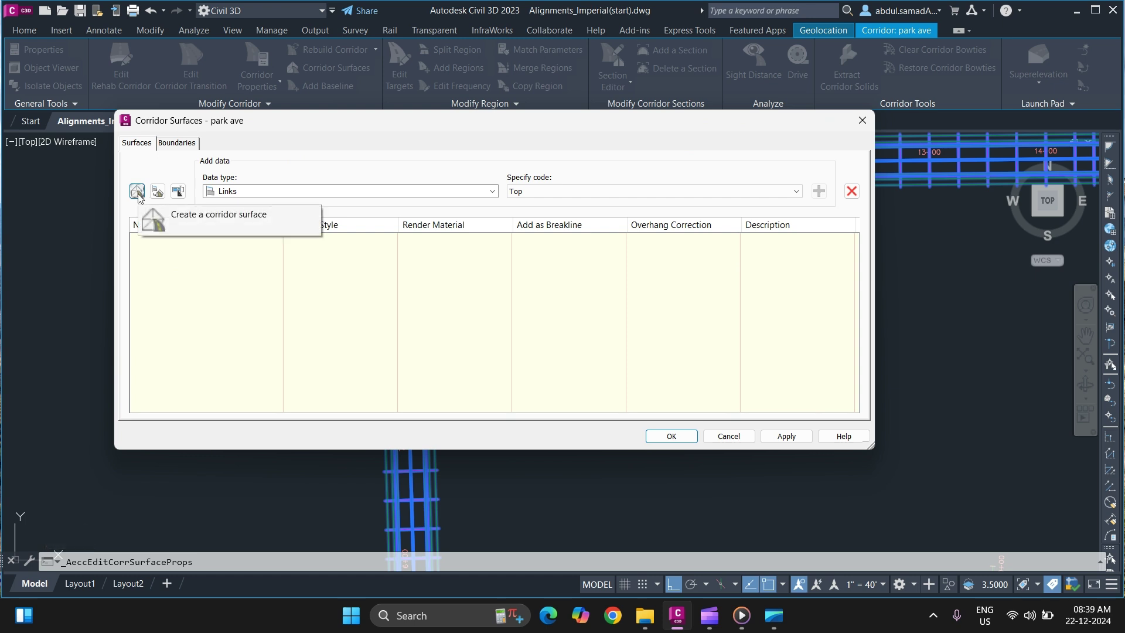
# Create a new corridor surface and rename it 'park ave top'
pyautogui.click(137, 193)
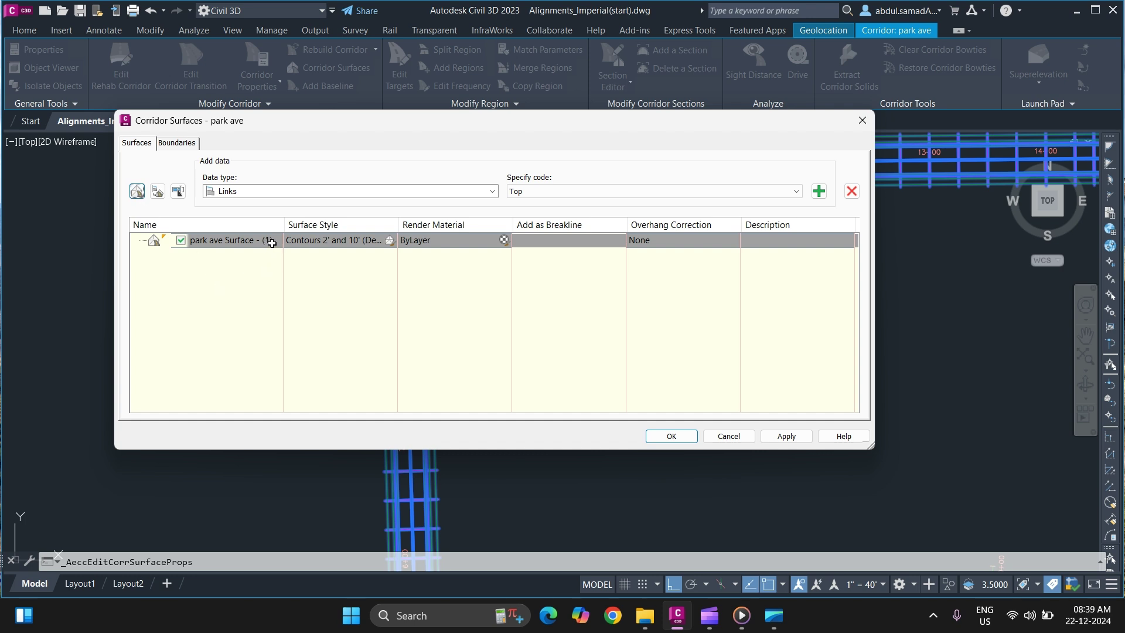
pyautogui.click(269, 241)
pyautogui.click(274, 241)
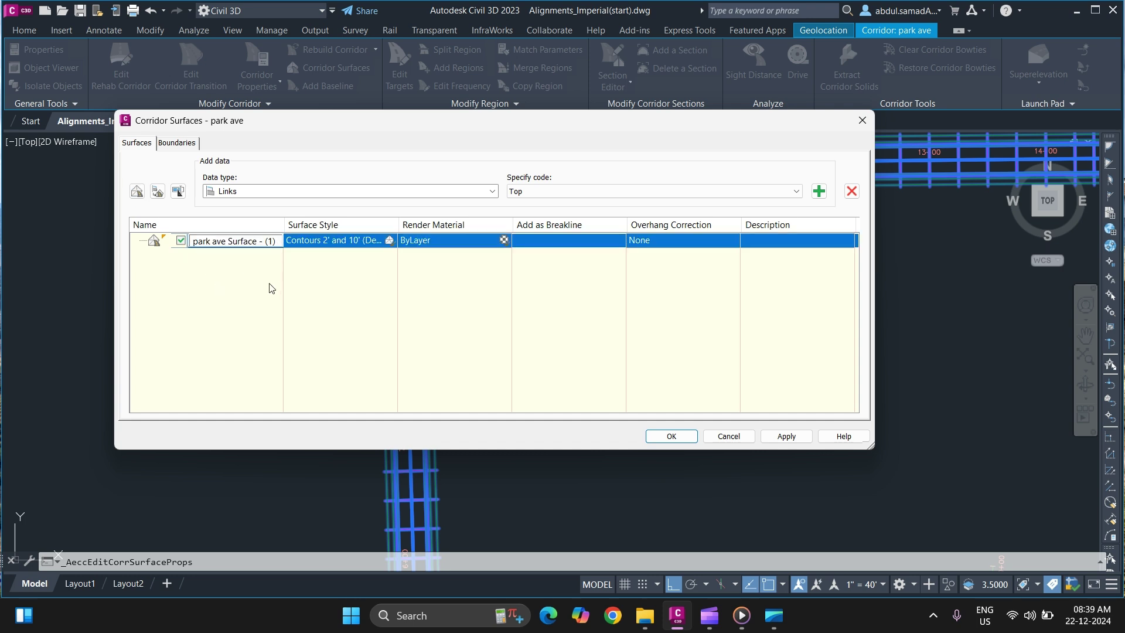
pyautogui.press('BackSpace')
pyautogui.press('BackSpace')
pyautogui.press('BackSpace')
pyautogui.press('BackSpace')
pyautogui.press('BackSpace')
pyautogui.press('BackSpace')
pyautogui.press('BackSpace')
pyautogui.press('BackSpace')
pyautogui.press('BackSpace')
pyautogui.press('BackSpace')
pyautogui.write('top')
pyautogui.click(232, 309)
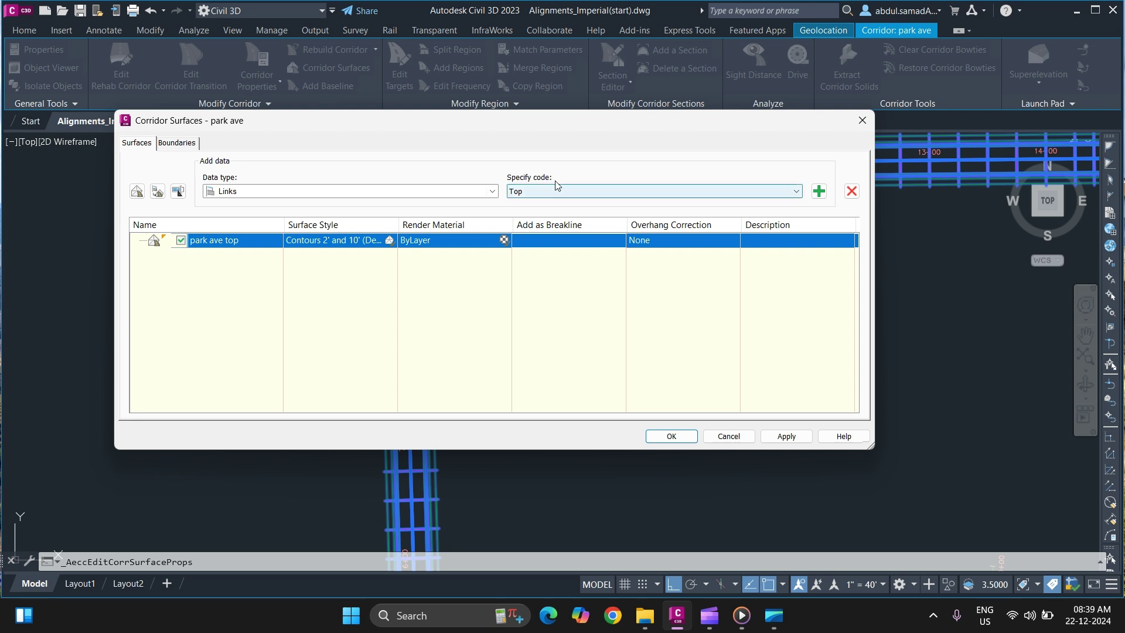
# Set the new surface's data type to Links and open the link code list
pyautogui.click(365, 191)
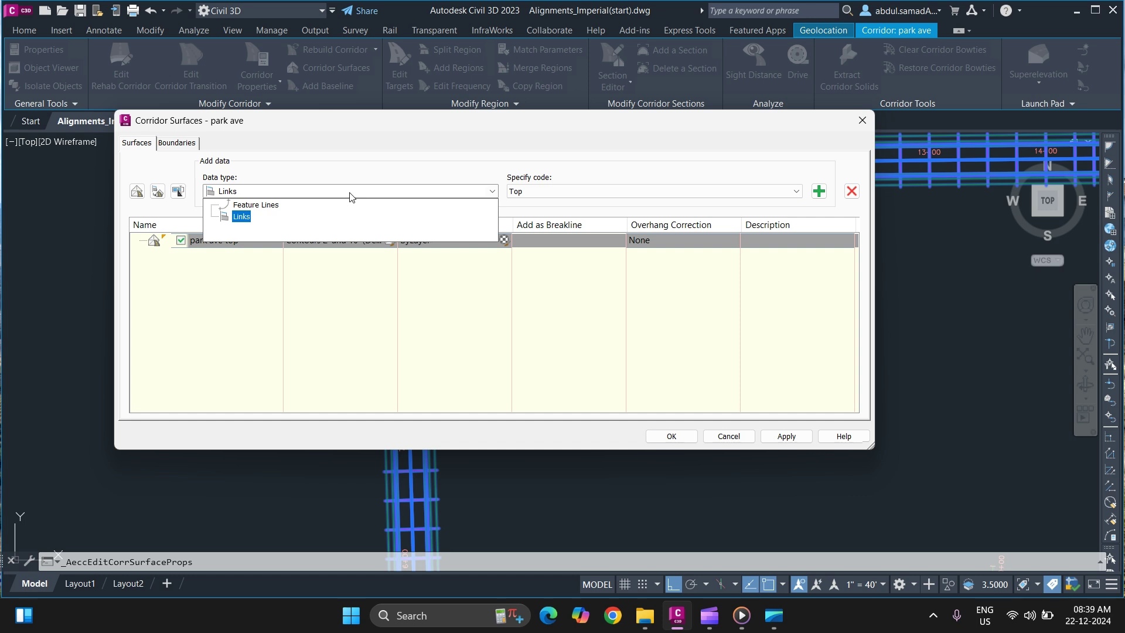
pyautogui.click(241, 217)
pyautogui.click(270, 193)
pyautogui.click(271, 194)
pyautogui.click(643, 193)
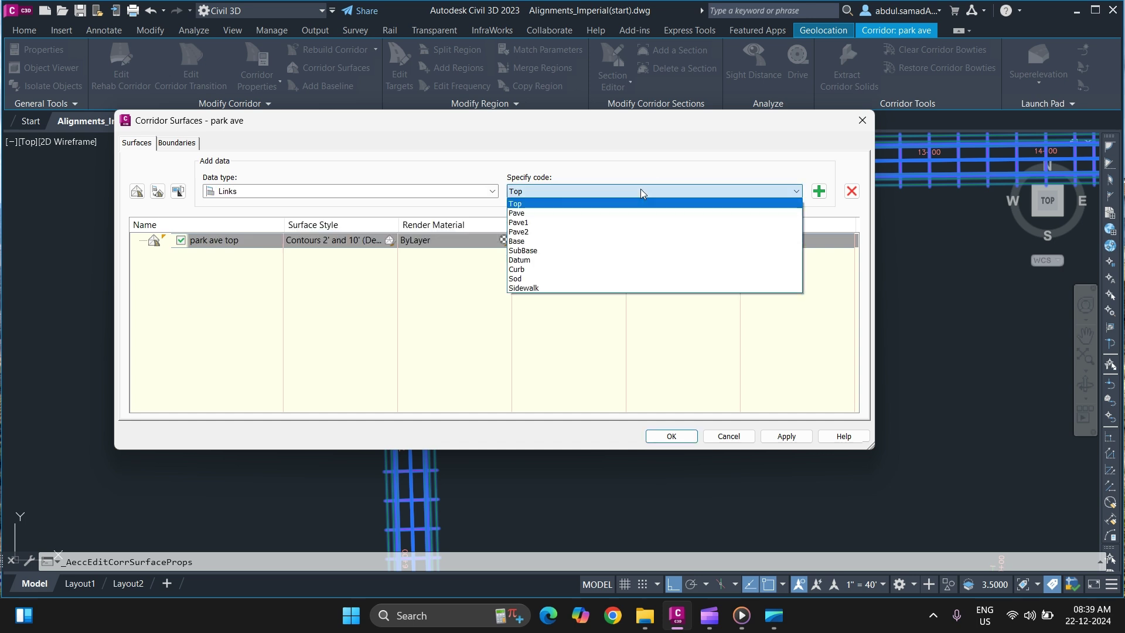
# Choose the Top code and give park ave top the Contours 1' and 5' (Background) style
pyautogui.click(529, 205)
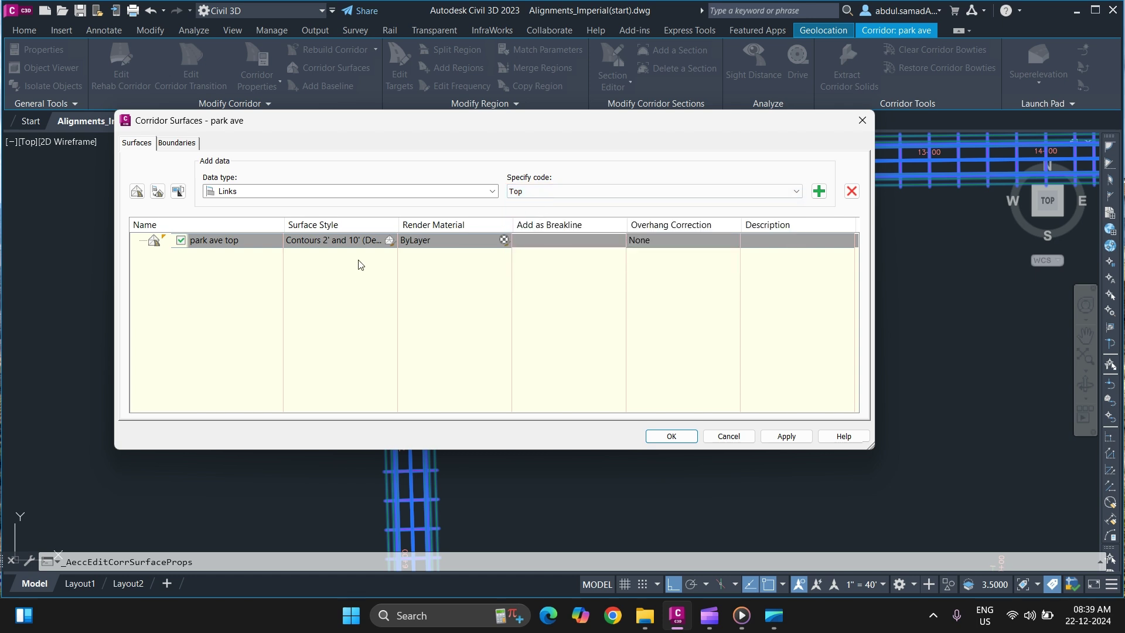
pyautogui.click(381, 242)
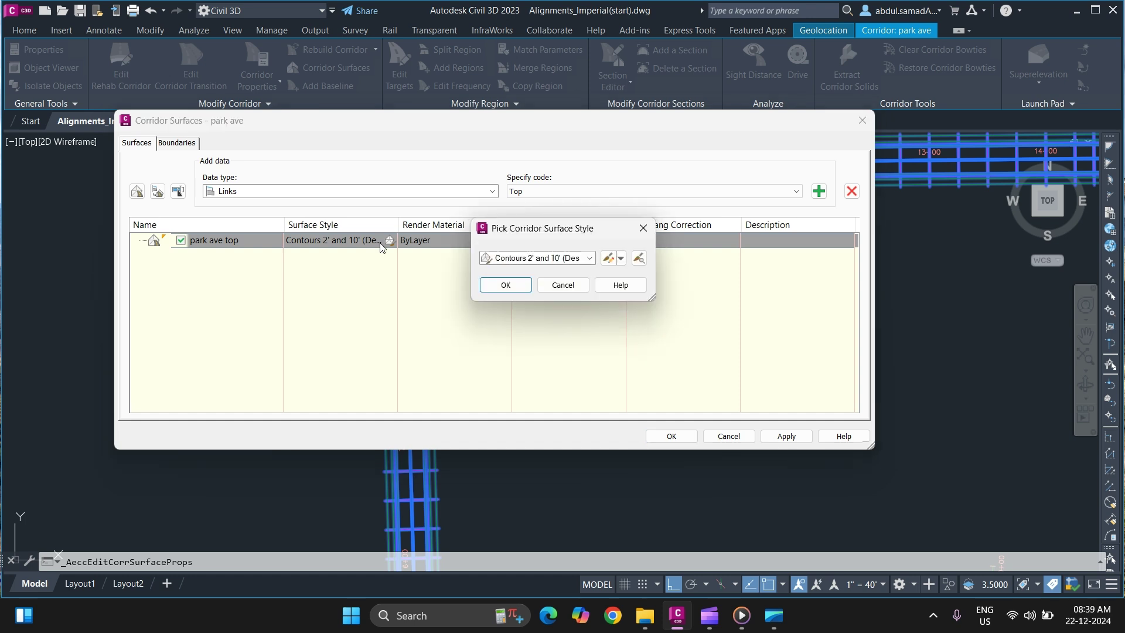
pyautogui.click(589, 258)
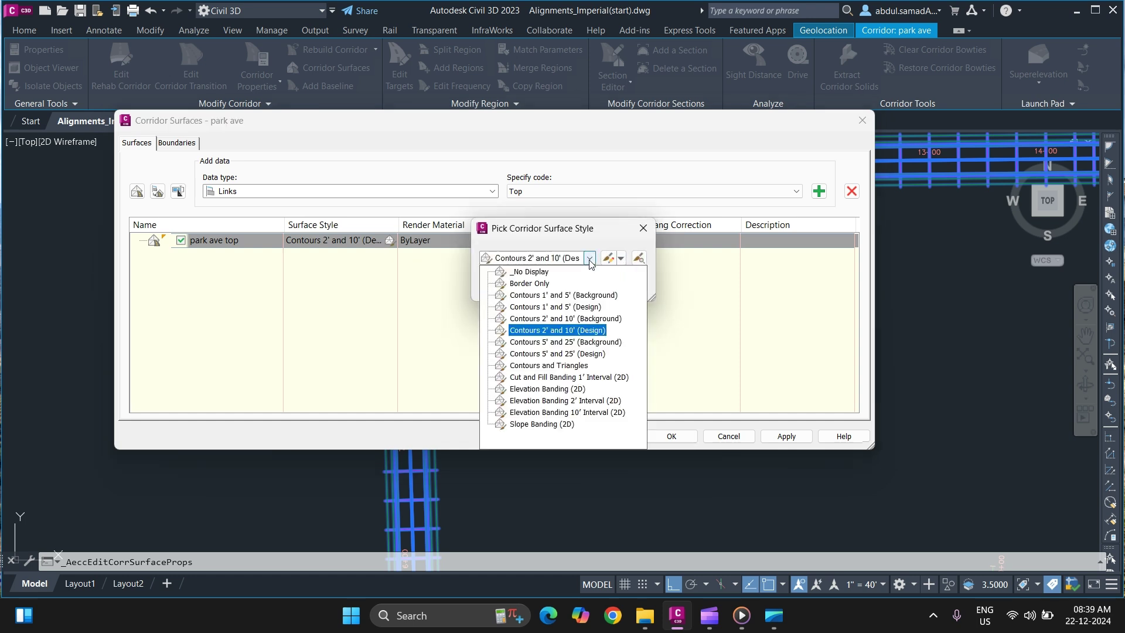
pyautogui.click(563, 295)
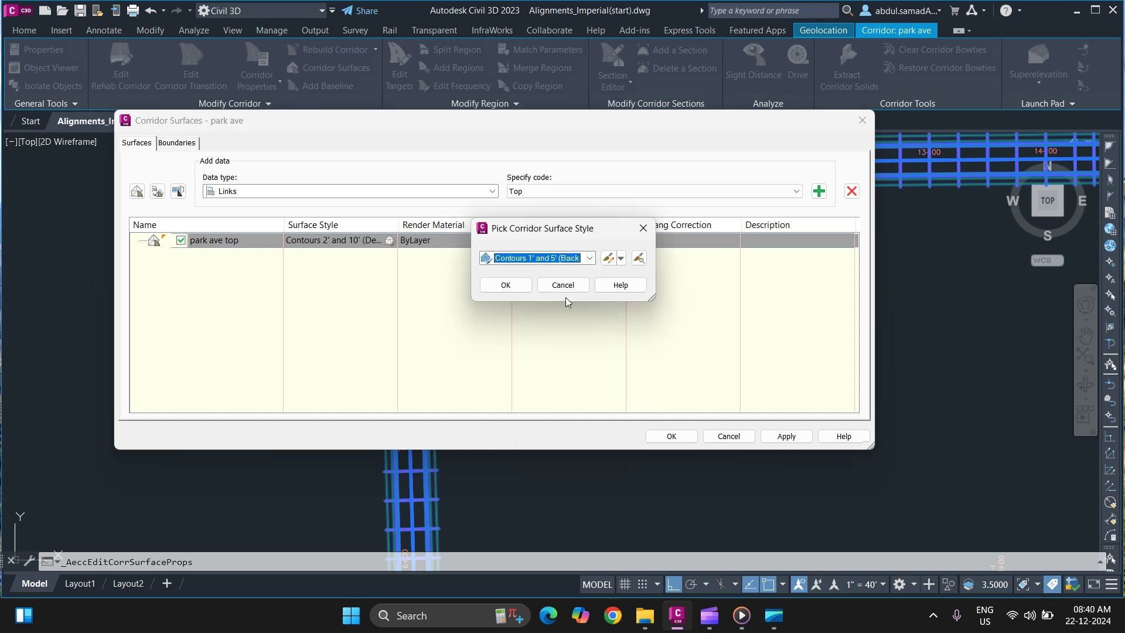
pyautogui.click(505, 285)
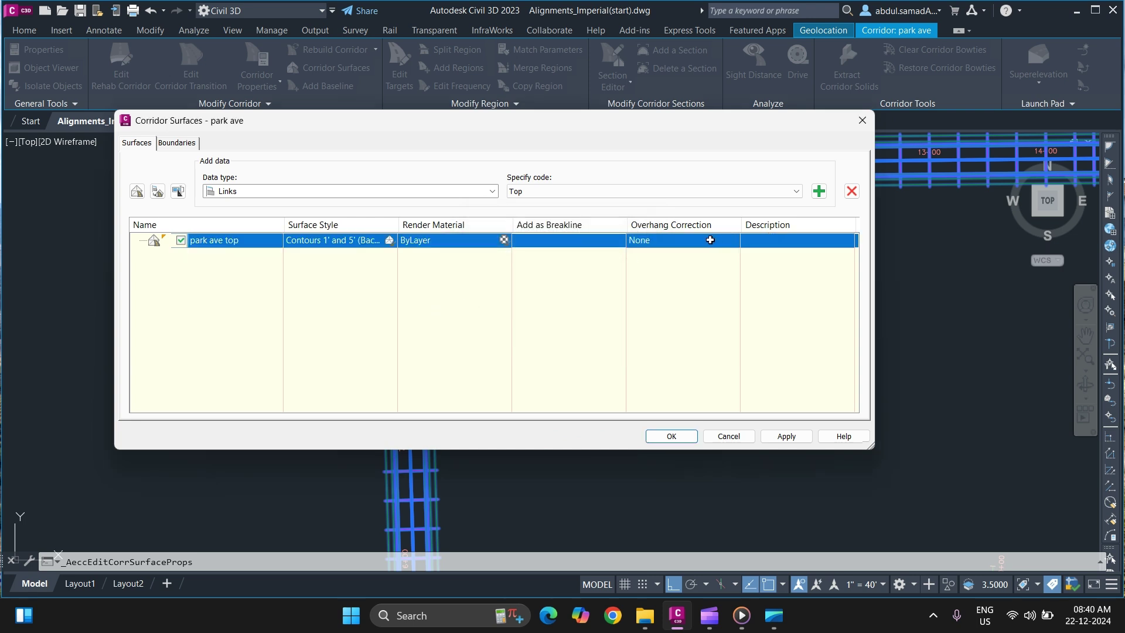
# Set overhang correction to Top Links and add the Top links as breaklines
pyautogui.click(709, 244)
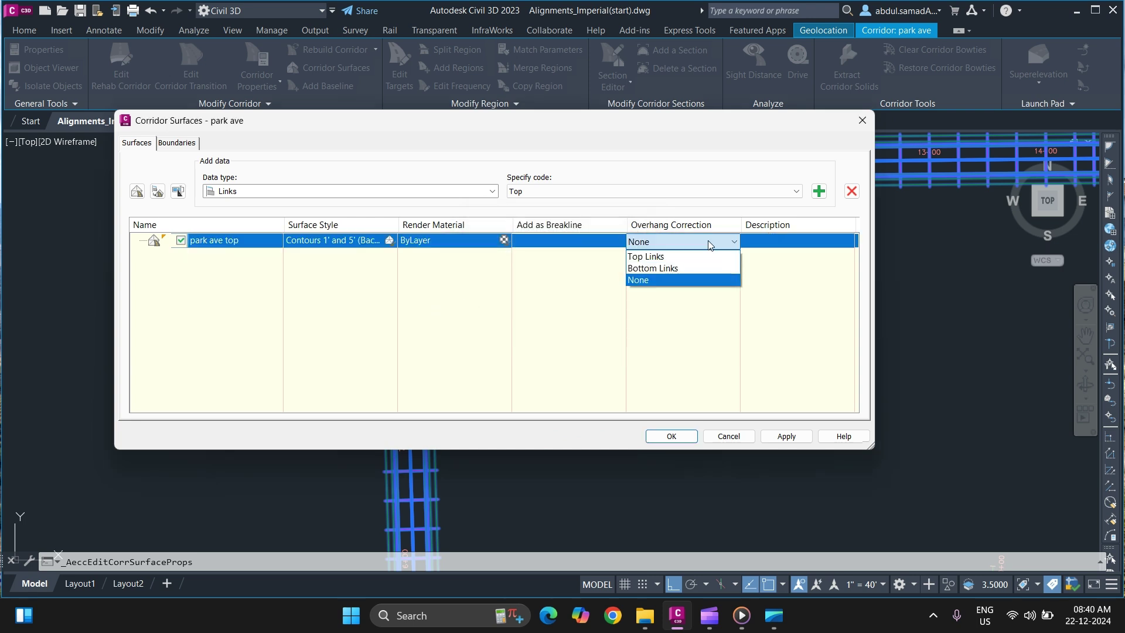
pyautogui.click(644, 261)
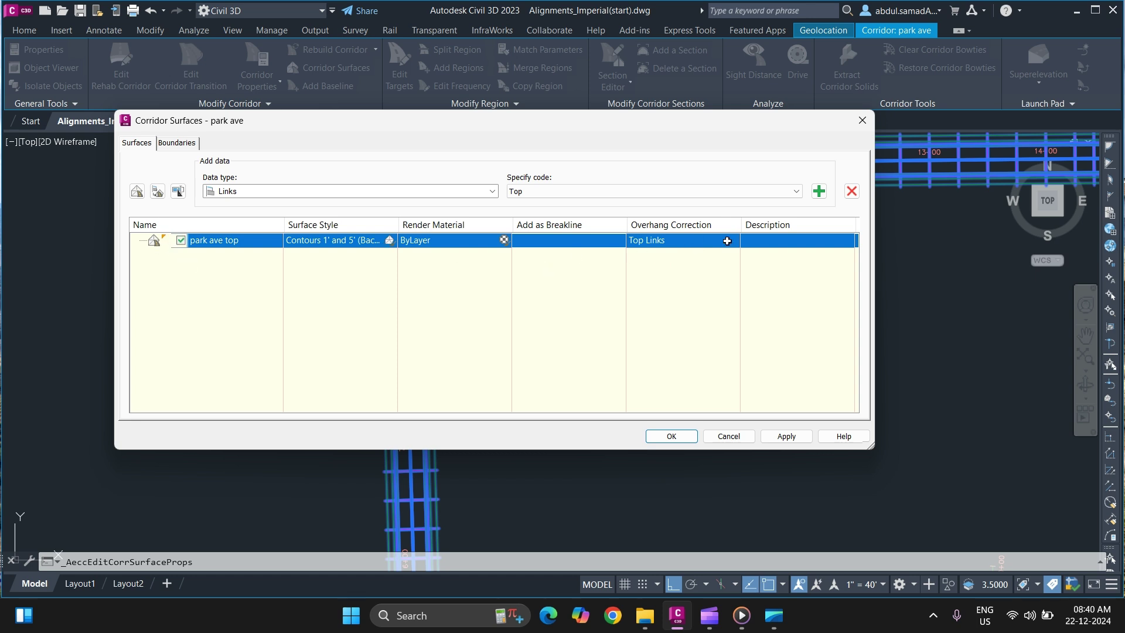
pyautogui.click(818, 192)
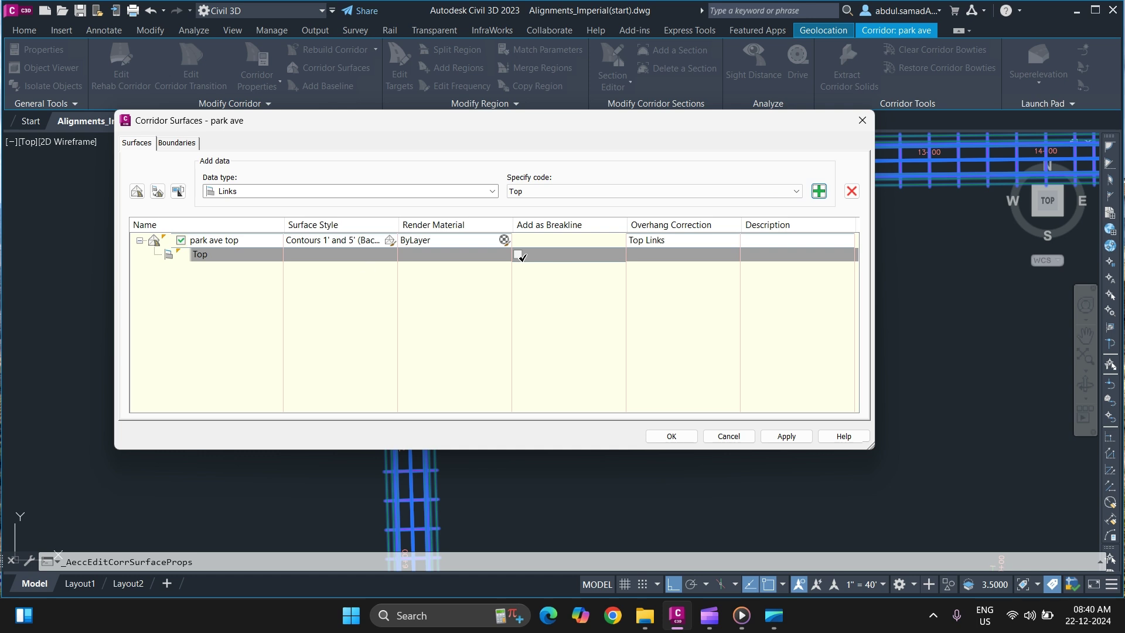
pyautogui.click(518, 254)
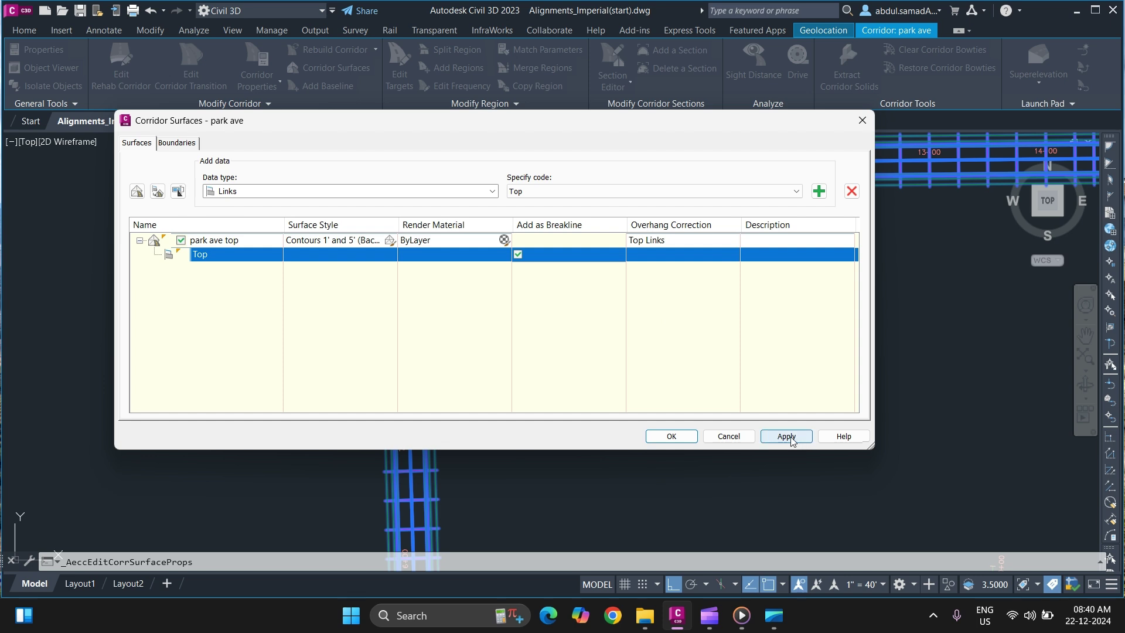
# Create a second corridor surface named 'park ave Datum'
pyautogui.click(137, 193)
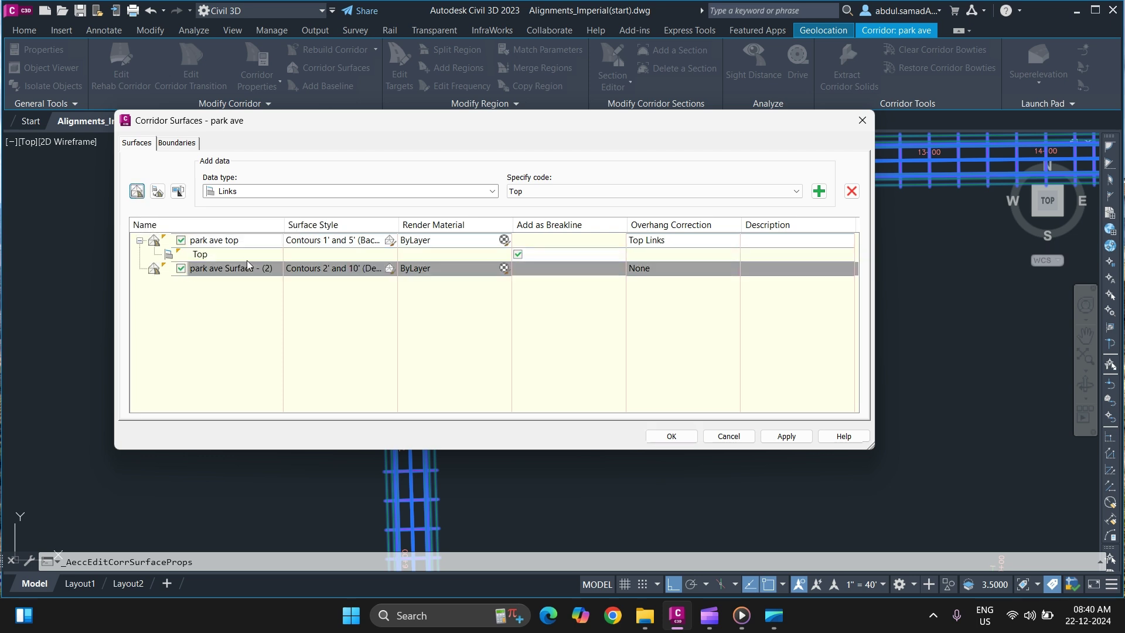
pyautogui.click(266, 270)
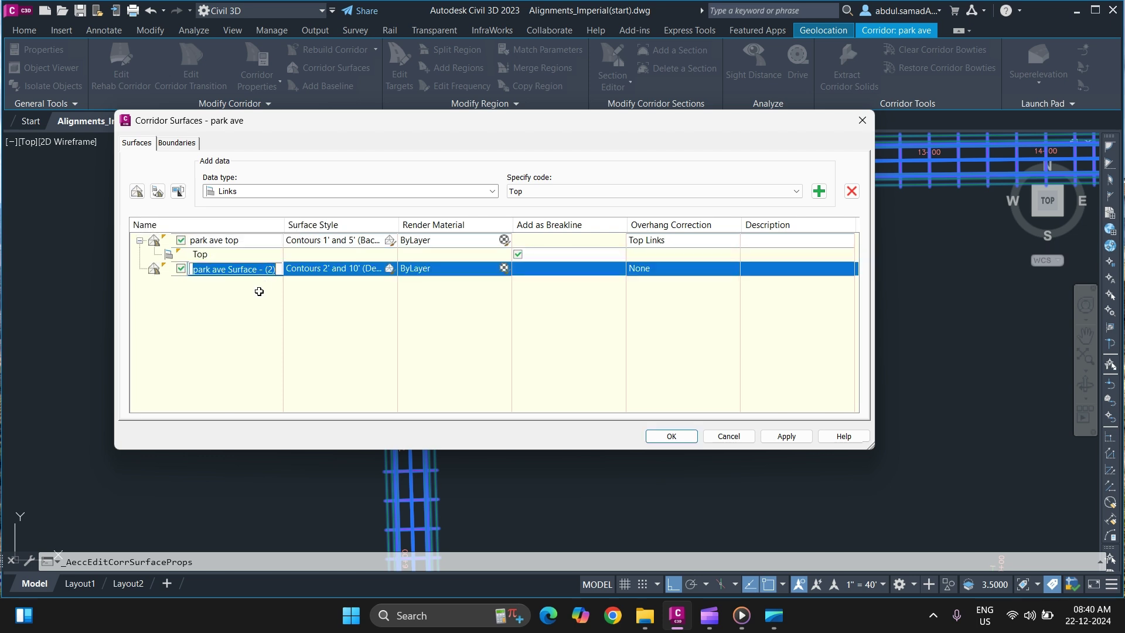
pyautogui.press('End')
pyautogui.press('BackSpace')
pyautogui.press('BackSpace')
pyautogui.press('BackSpace')
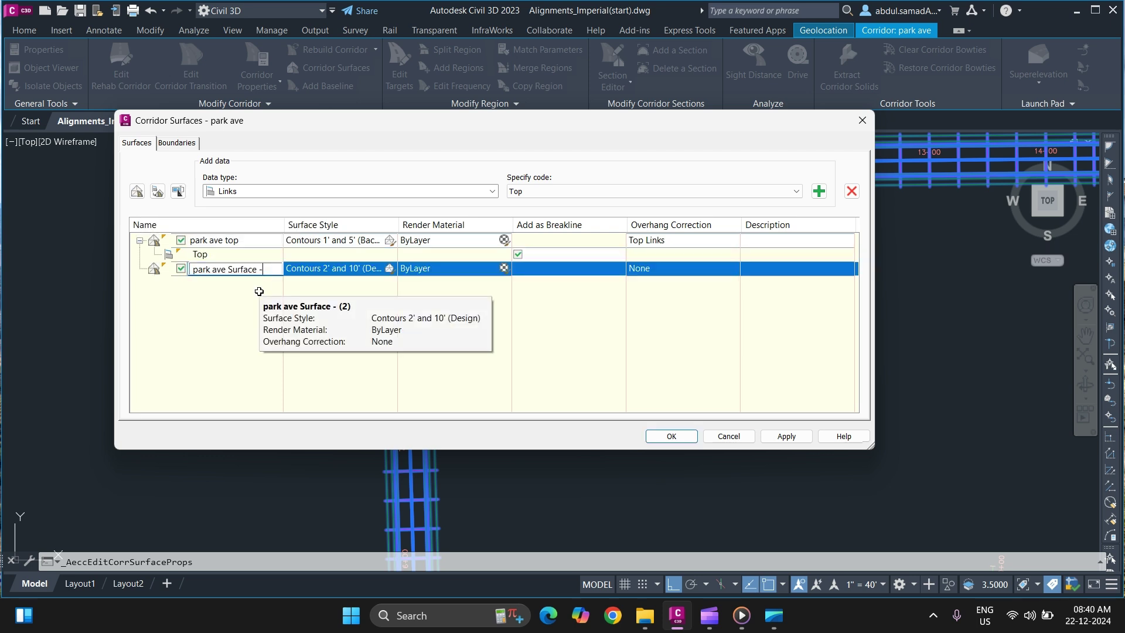
pyautogui.press('BackSpace')
pyautogui.press('BackSpace')
pyautogui.press('BackSpace')
pyautogui.press('BackSpace')
pyautogui.press('BackSpace')
pyautogui.press('BackSpace')
pyautogui.press('BackSpace')
pyautogui.press('BackSpace')
pyautogui.press('BackSpace')
pyautogui.write('Datum')
pyautogui.press('Return')
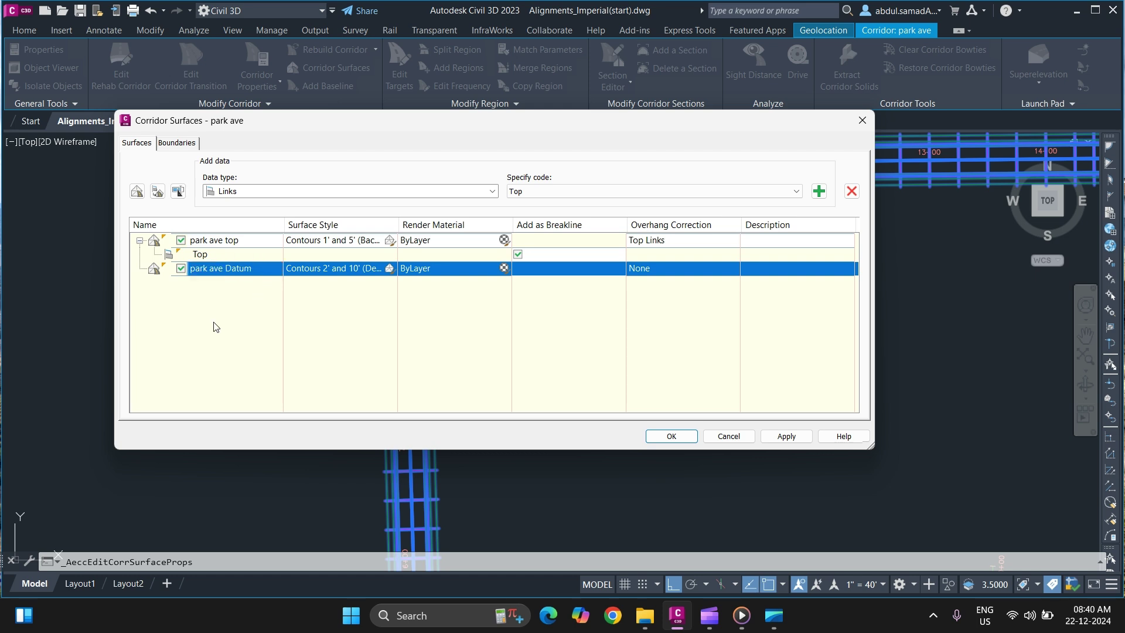
# Give park ave Datum the _No Display surface style
pyautogui.click(380, 270)
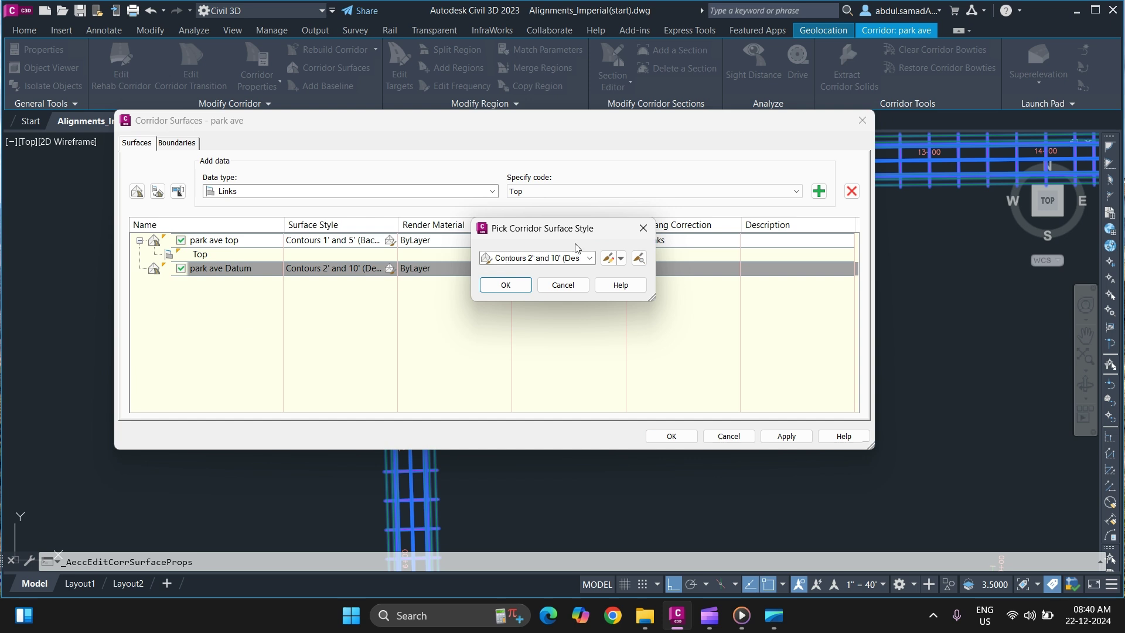
pyautogui.click(588, 258)
pyautogui.click(558, 304)
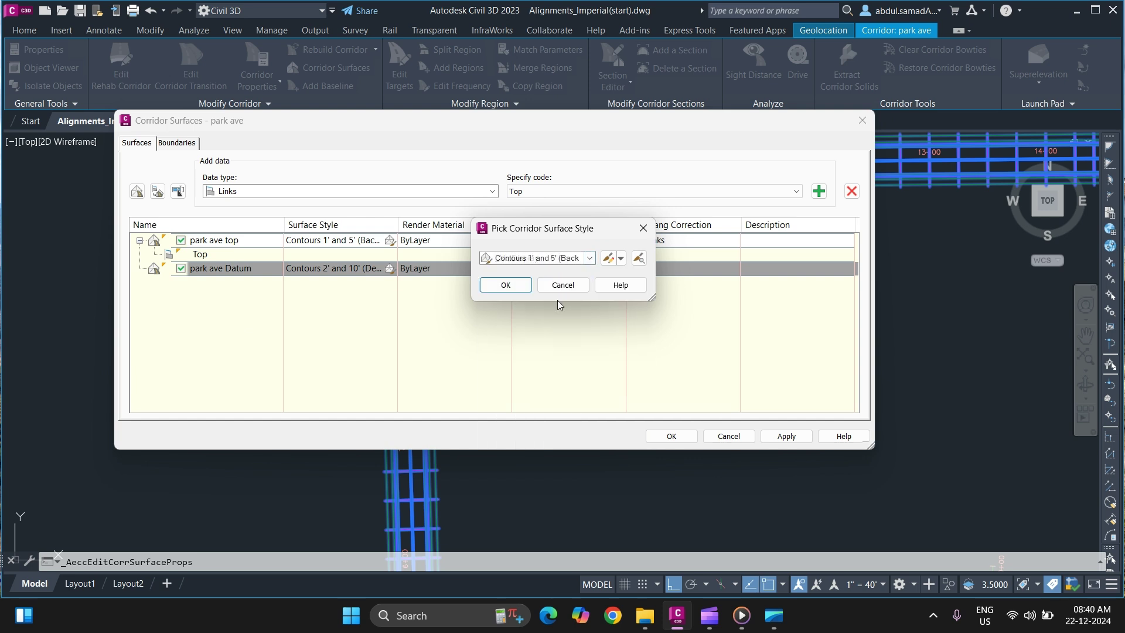
pyautogui.click(588, 257)
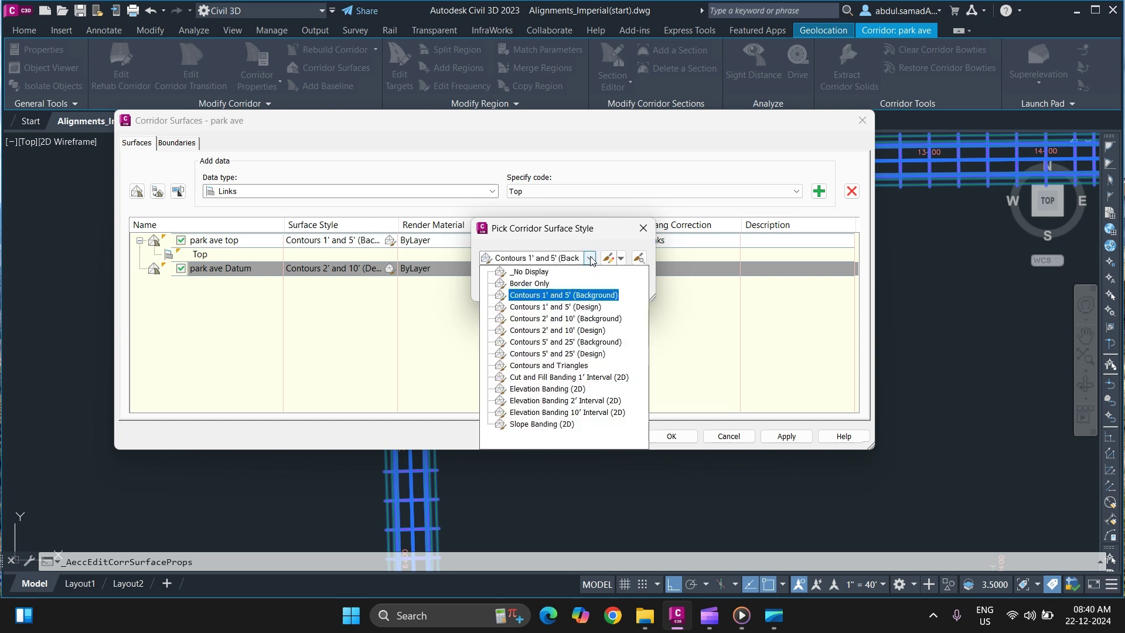
pyautogui.click(533, 273)
pyautogui.click(504, 283)
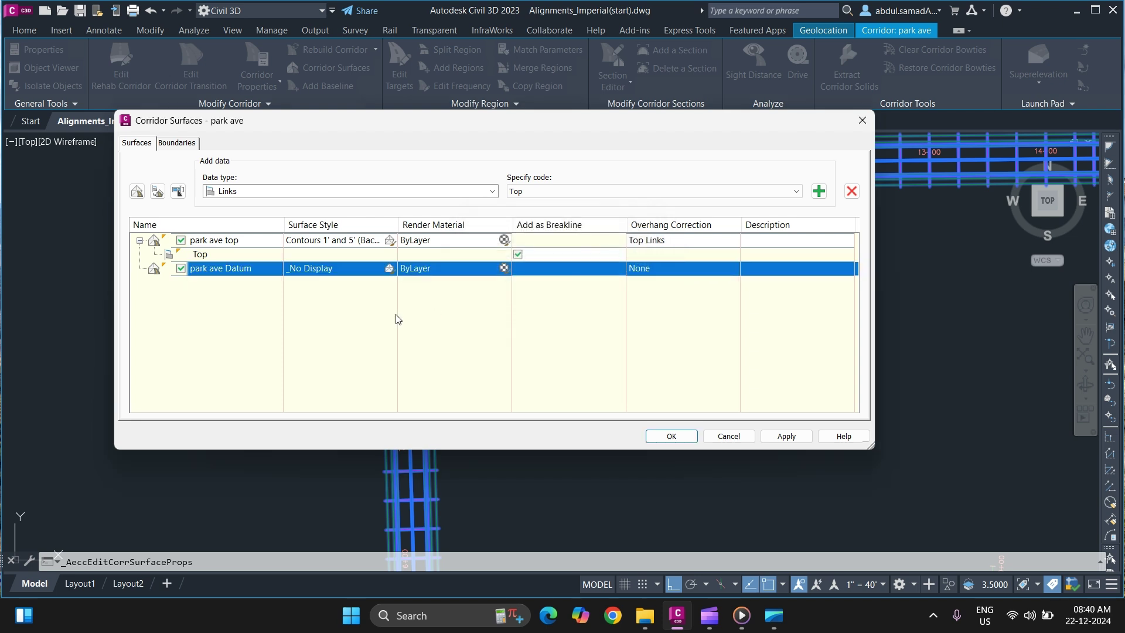
# Add the Datum links as breaklines with Bottom Links overhang correction and apply the settings
pyautogui.click(742, 194)
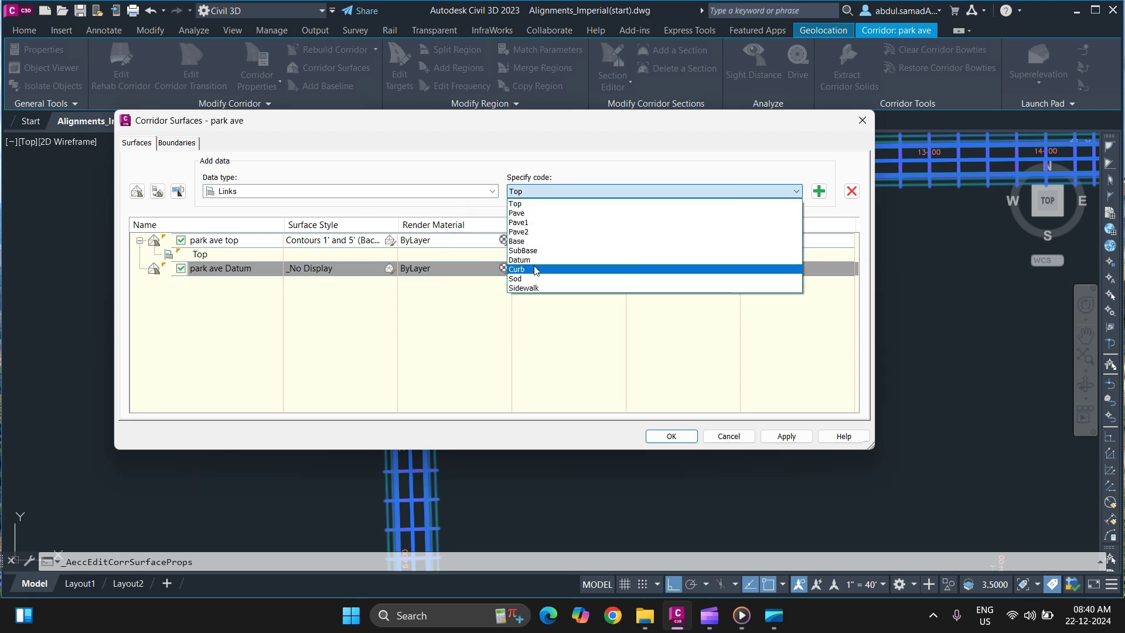
pyautogui.click(520, 259)
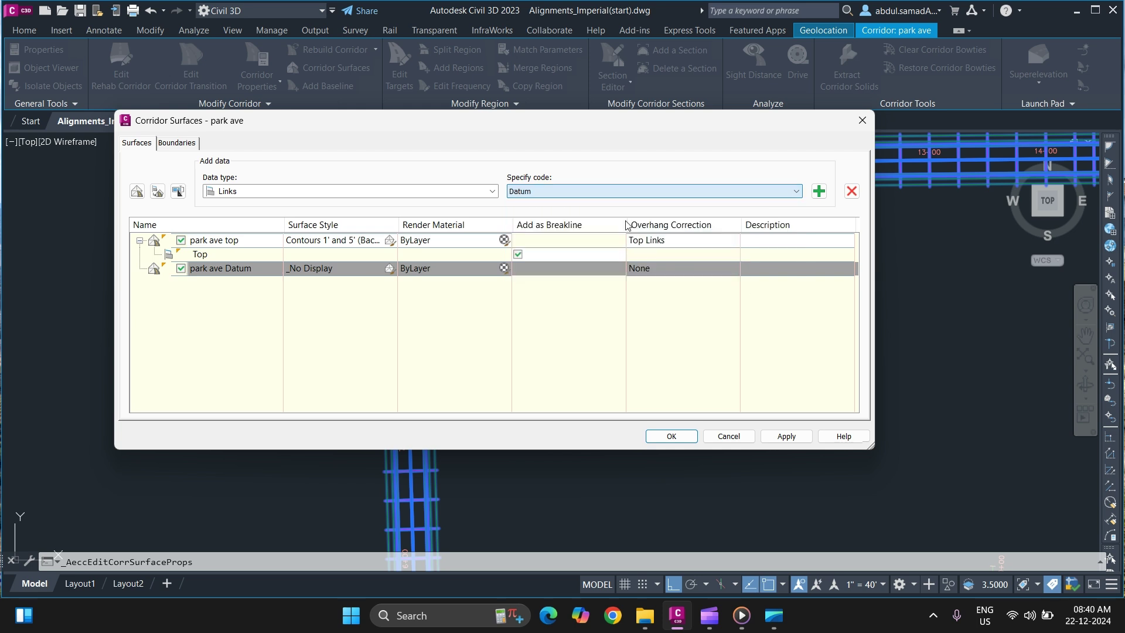
pyautogui.click(819, 192)
pyautogui.click(692, 271)
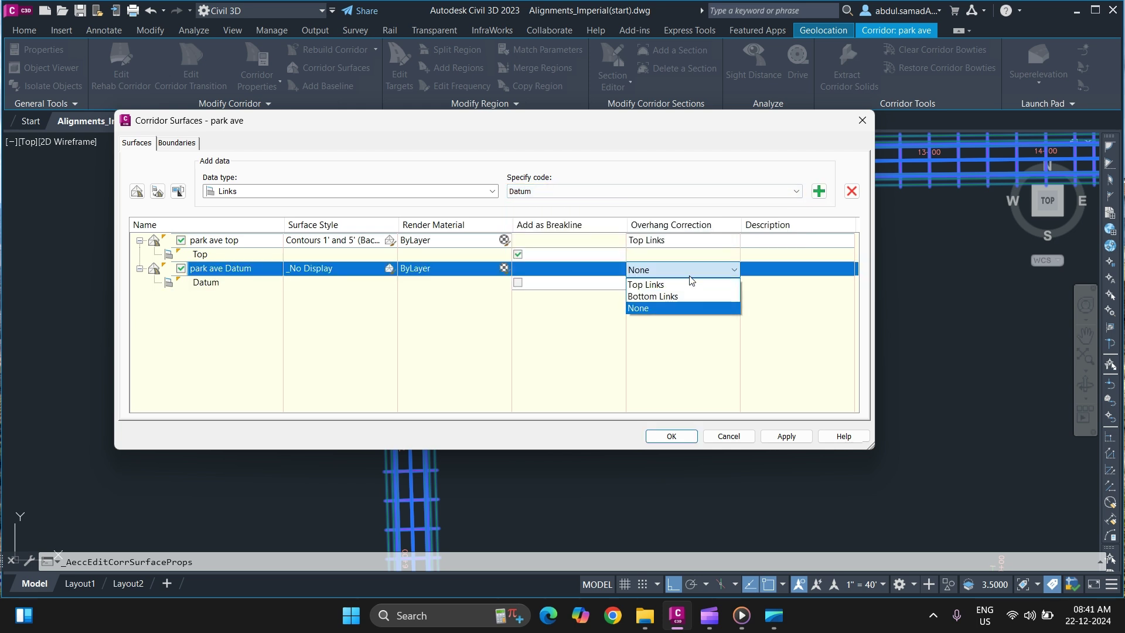
pyautogui.click(677, 296)
pyautogui.click(229, 286)
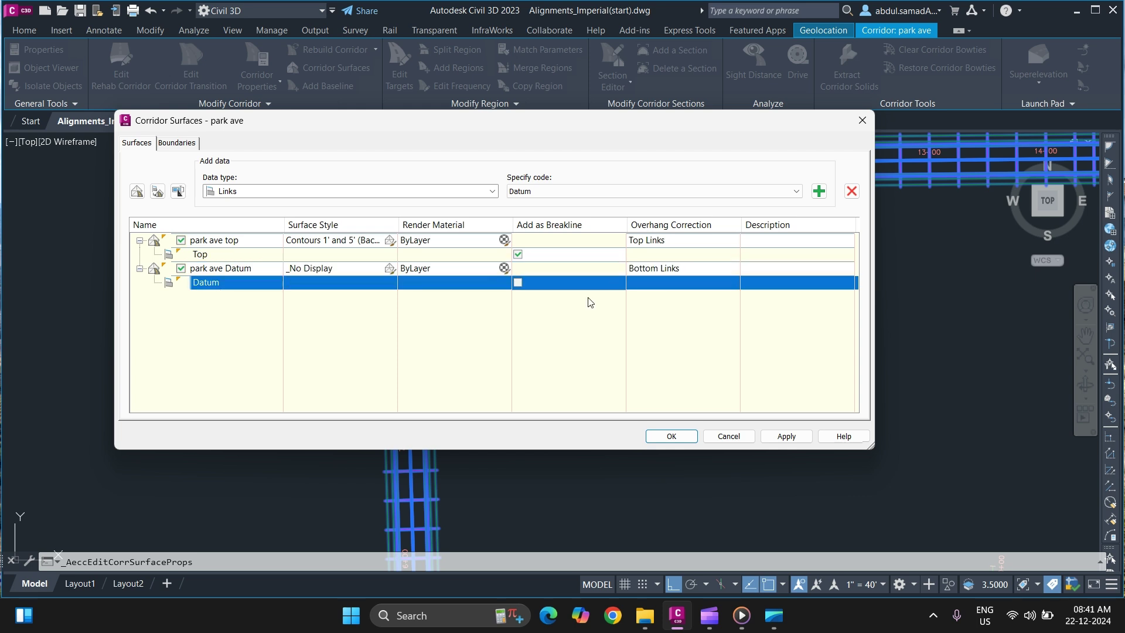
pyautogui.click(518, 282)
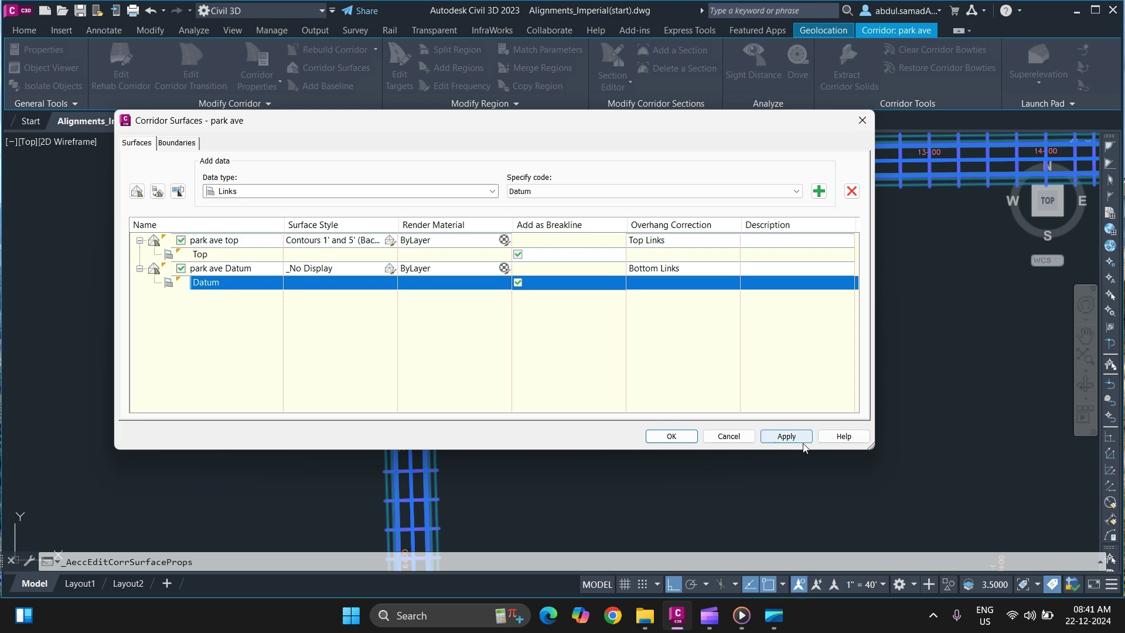
pyautogui.click(786, 437)
pyautogui.click(670, 438)
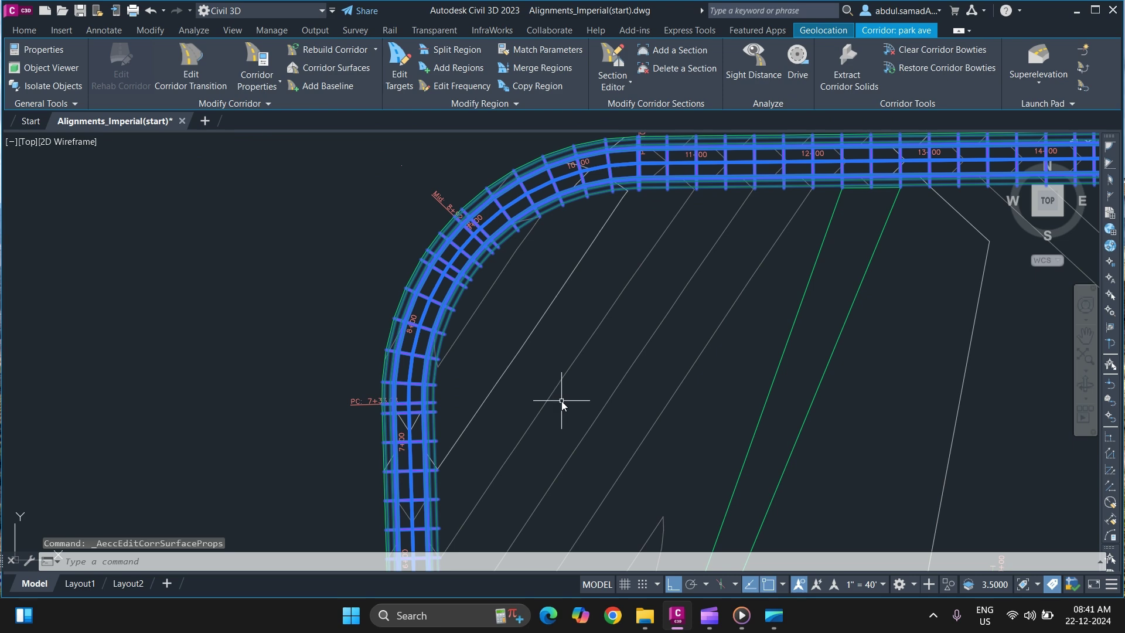
pyautogui.scroll(-3, 527, 246)
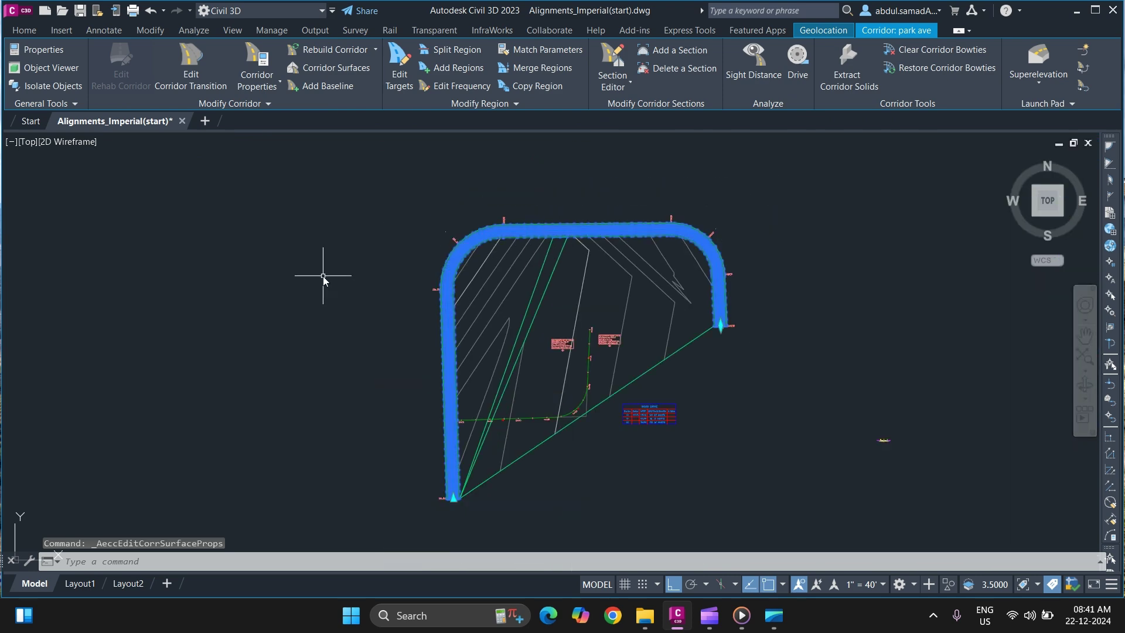
pyautogui.scroll(3, 520, 244)
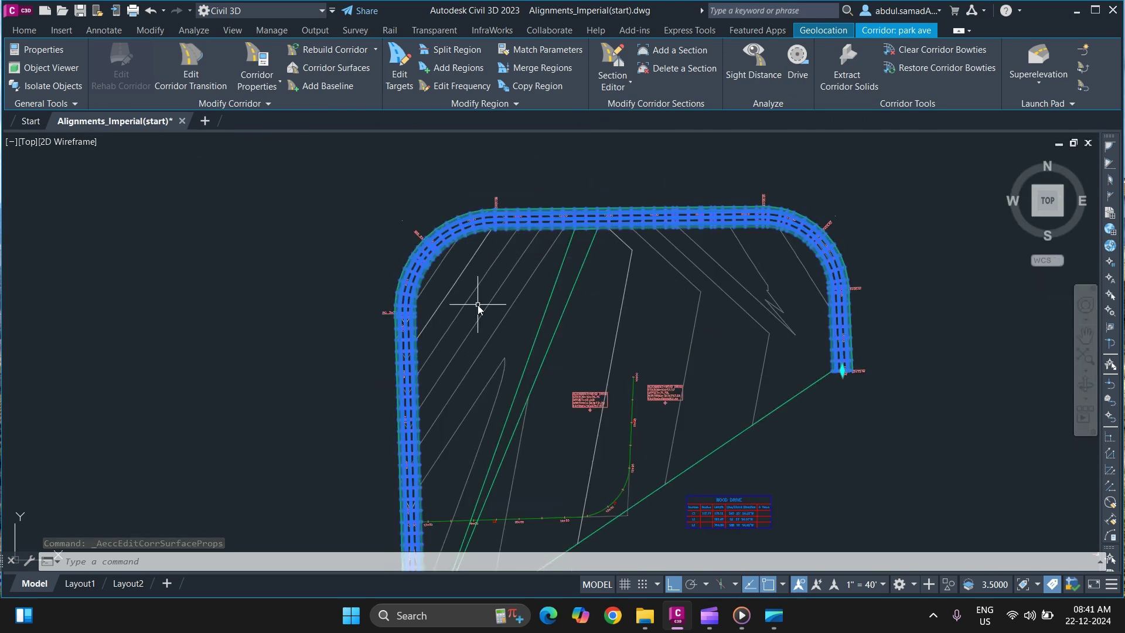
pyautogui.moveTo(478, 308)
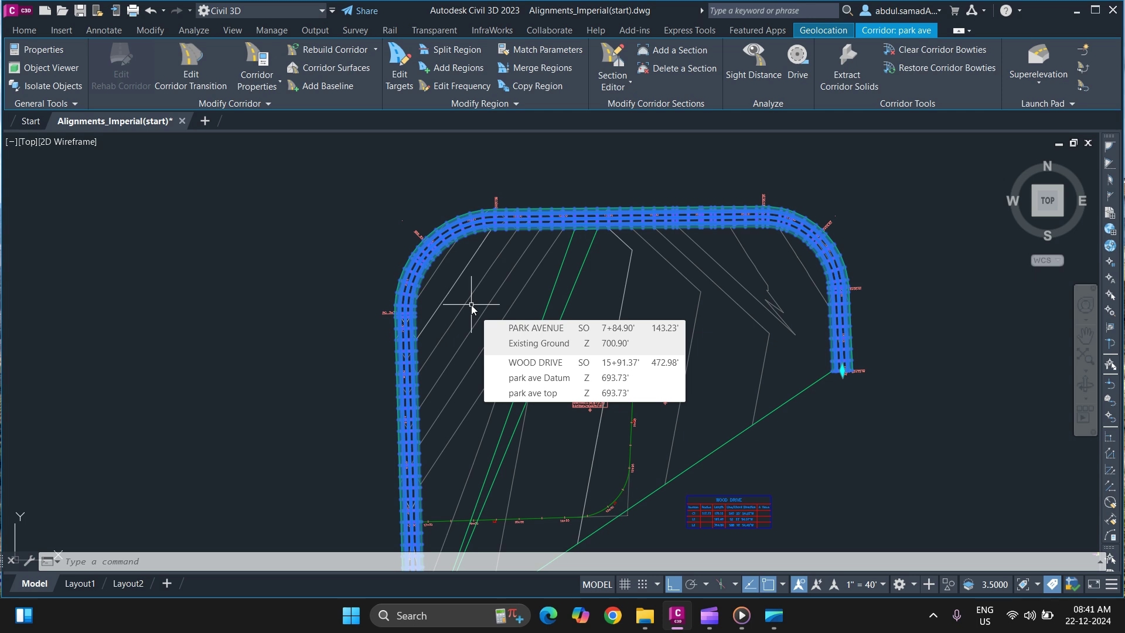
pyautogui.scroll(-4, 471, 308)
pyautogui.scroll(4, 464, 322)
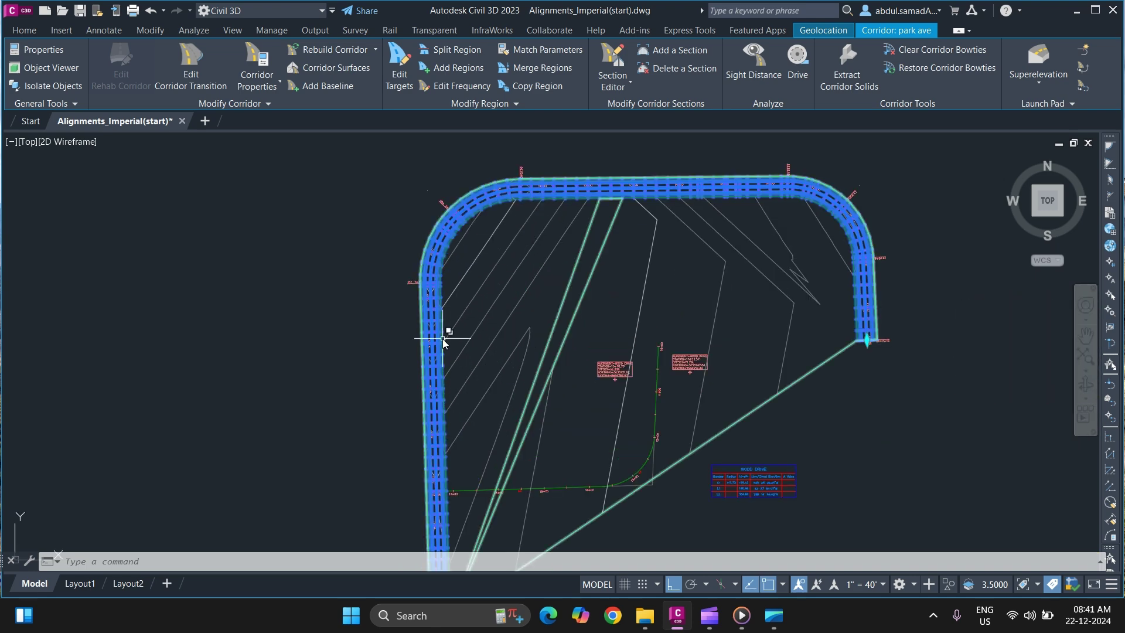
pyautogui.moveTo(444, 343)
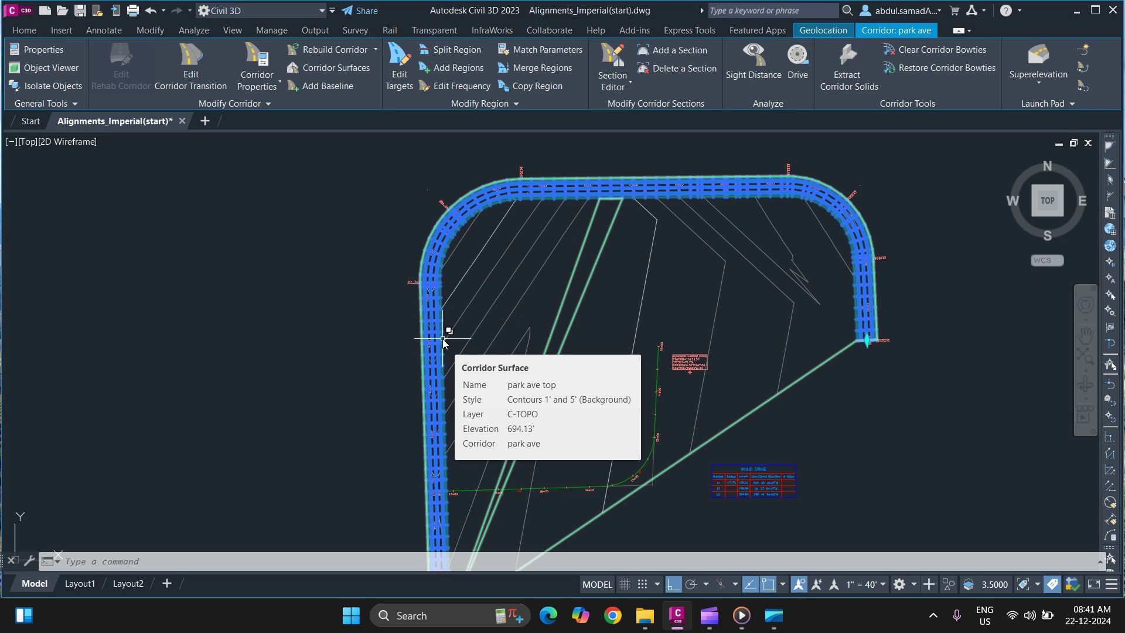
pyautogui.scroll(-3, 510, 221)
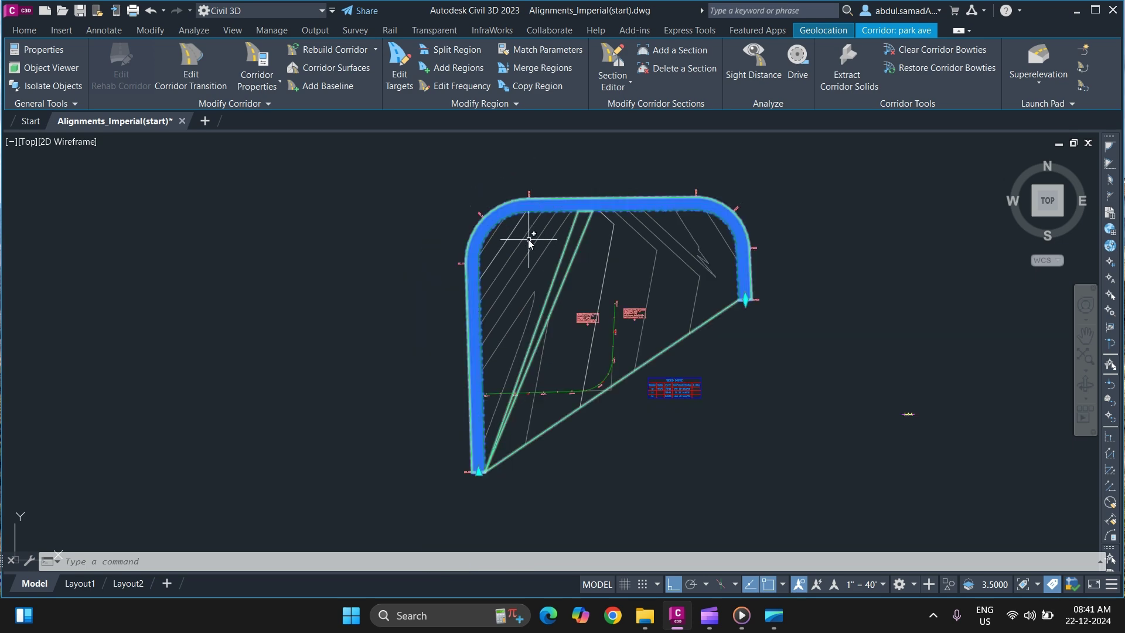
pyautogui.scroll(3, 513, 207)
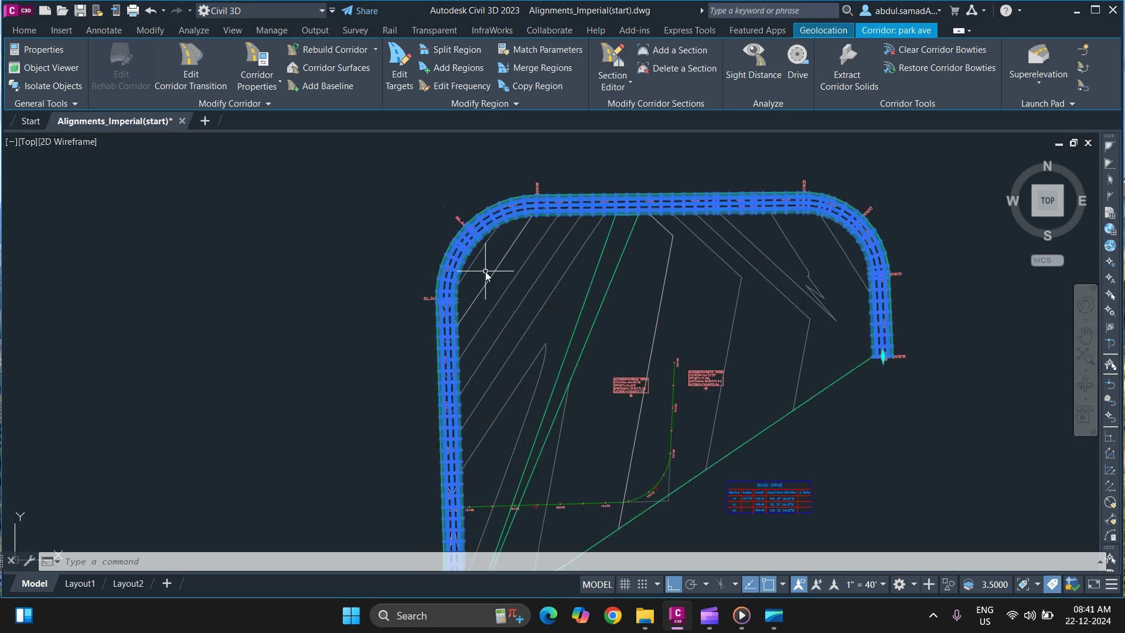
pyautogui.moveTo(485, 273)
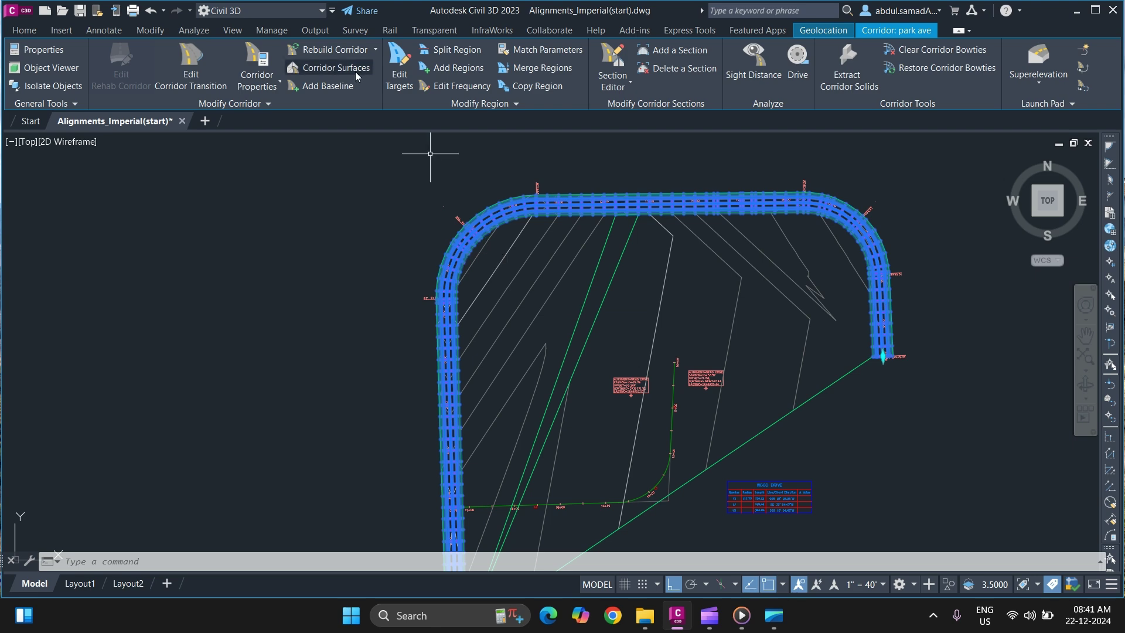
# Give park ave top and park ave Datum corridor-extents outer boundaries
pyautogui.click(335, 68)
pyautogui.click(178, 143)
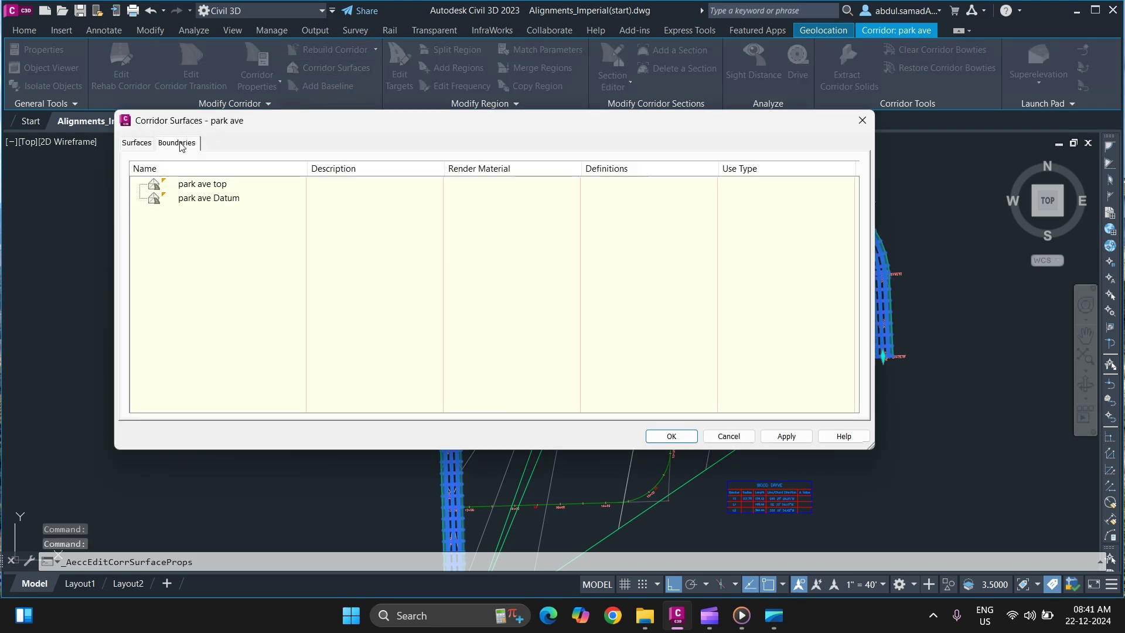
pyautogui.click(208, 186)
pyautogui.rightClick(207, 189)
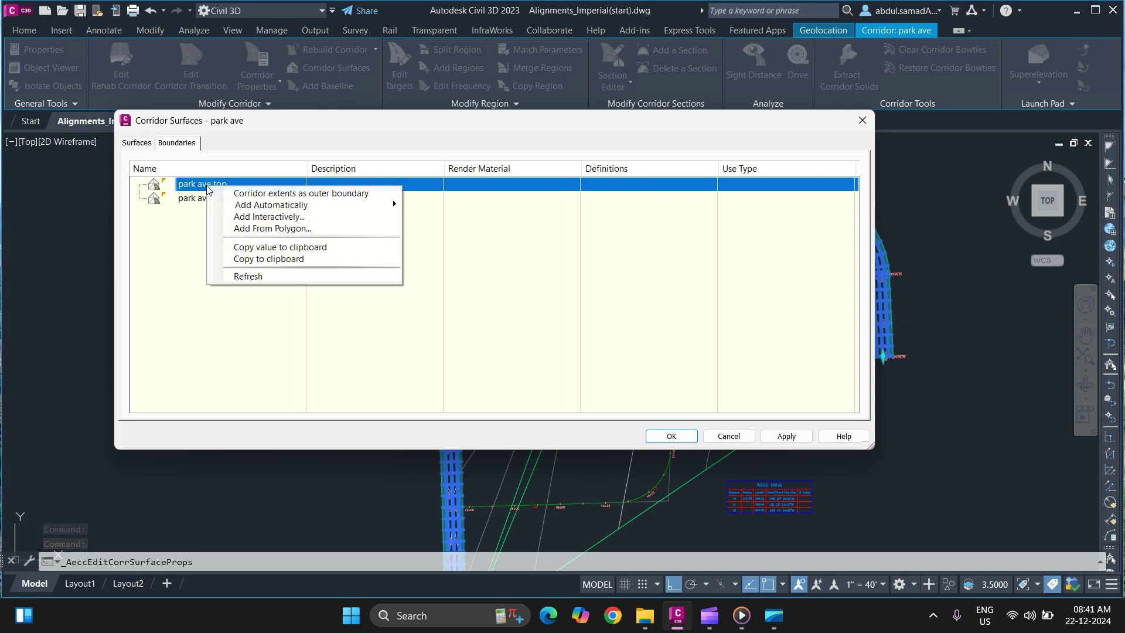
pyautogui.click(251, 193)
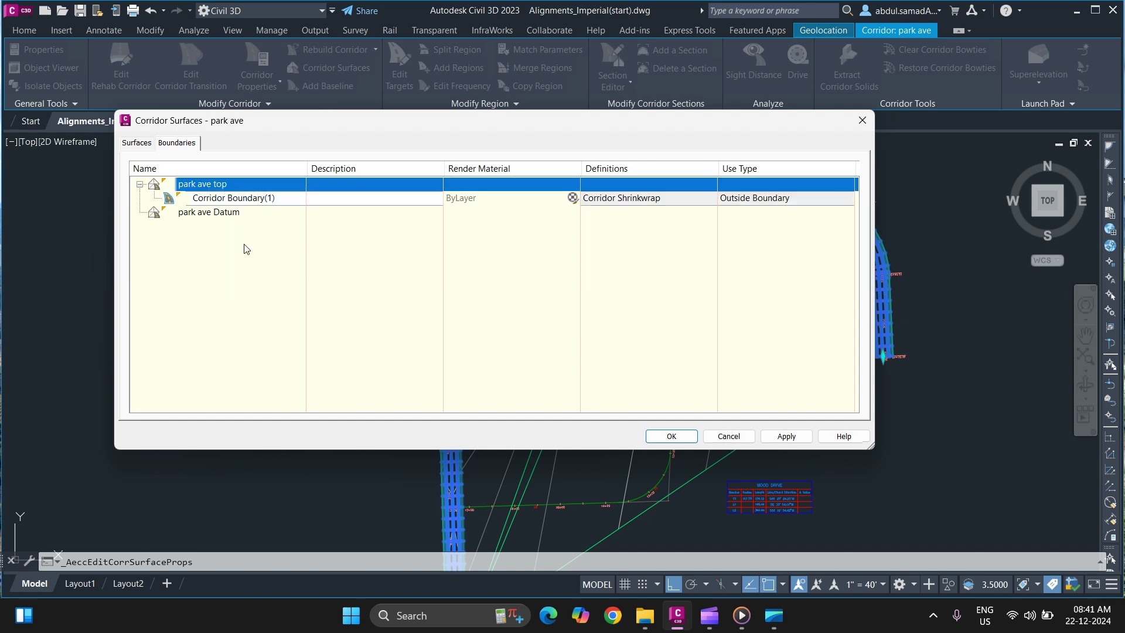
pyautogui.click(215, 214)
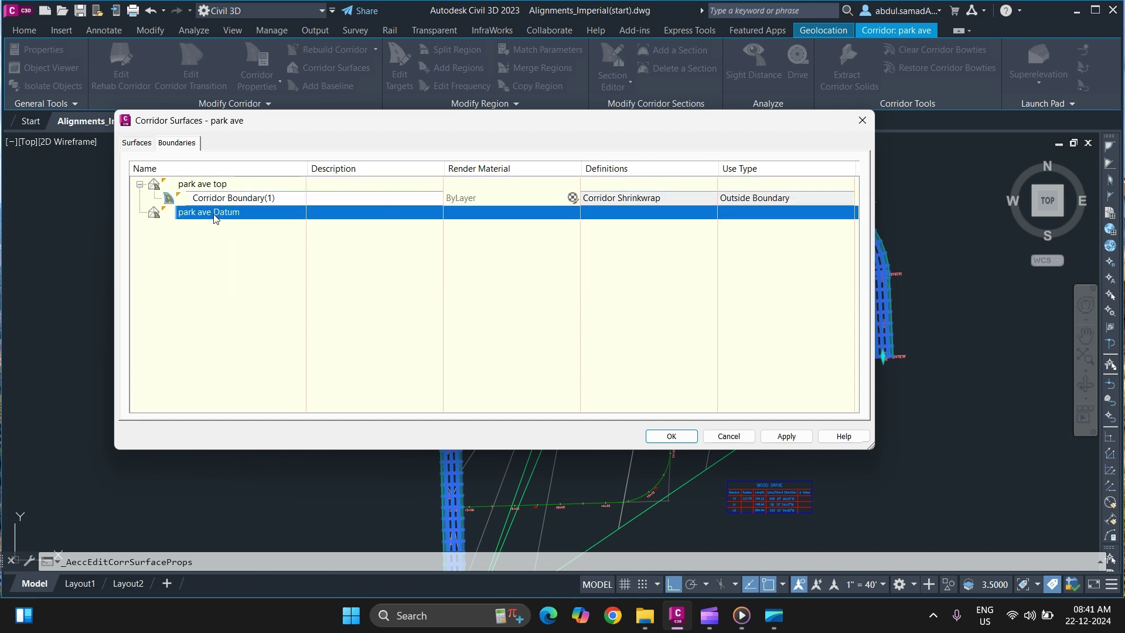
pyautogui.rightClick(214, 214)
pyautogui.click(248, 222)
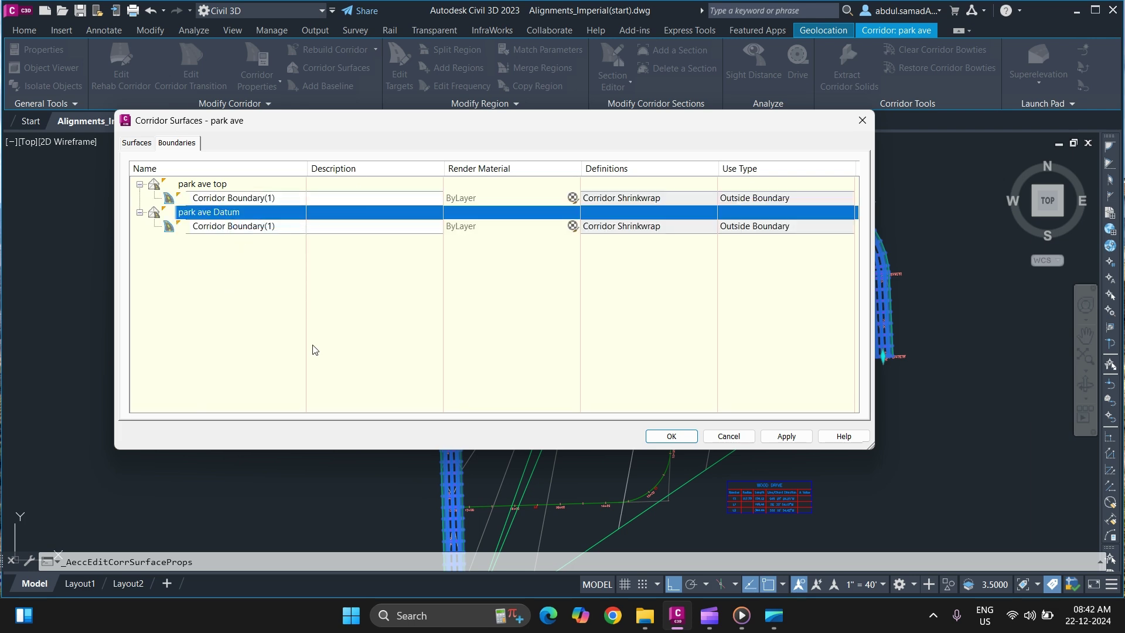
# Apply the boundaries, rebuild the corridor, and close the Corridor Surfaces dialog
pyautogui.click(790, 436)
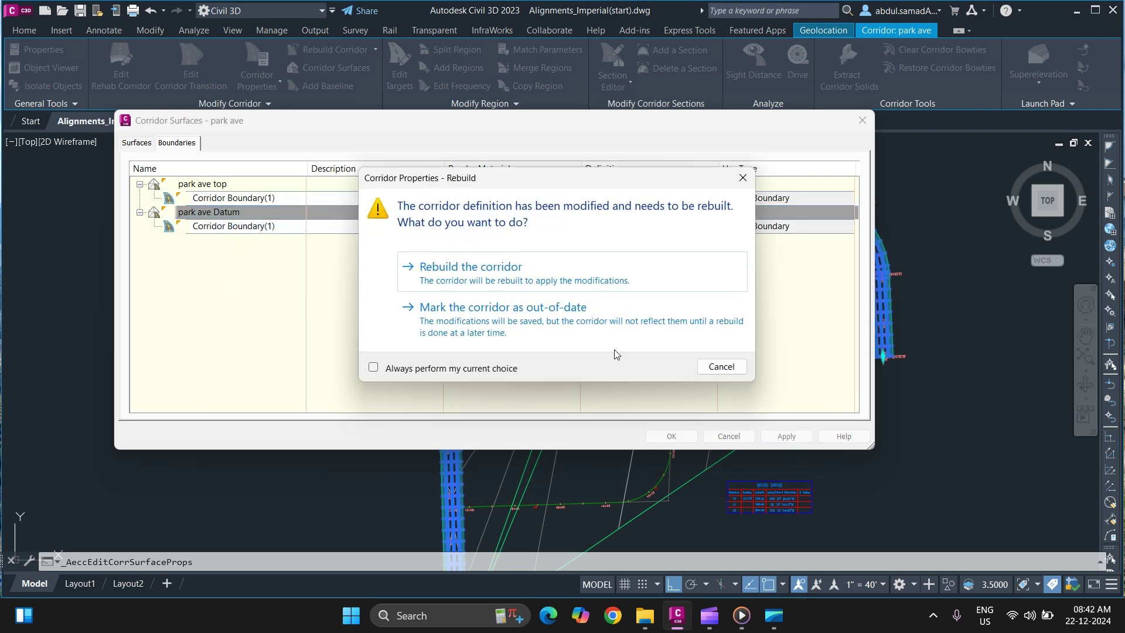
pyautogui.click(540, 280)
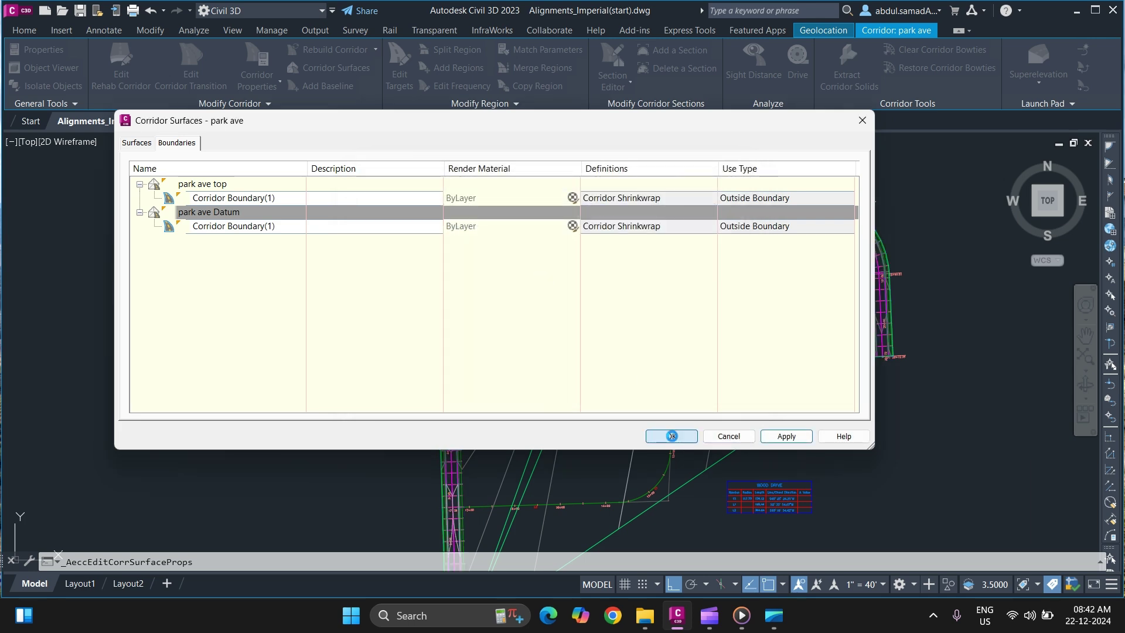
pyautogui.click(672, 436)
# Clear the corridor selection, select the park ave top surface and bring up its context menu
pyautogui.scroll(5, 457, 221)
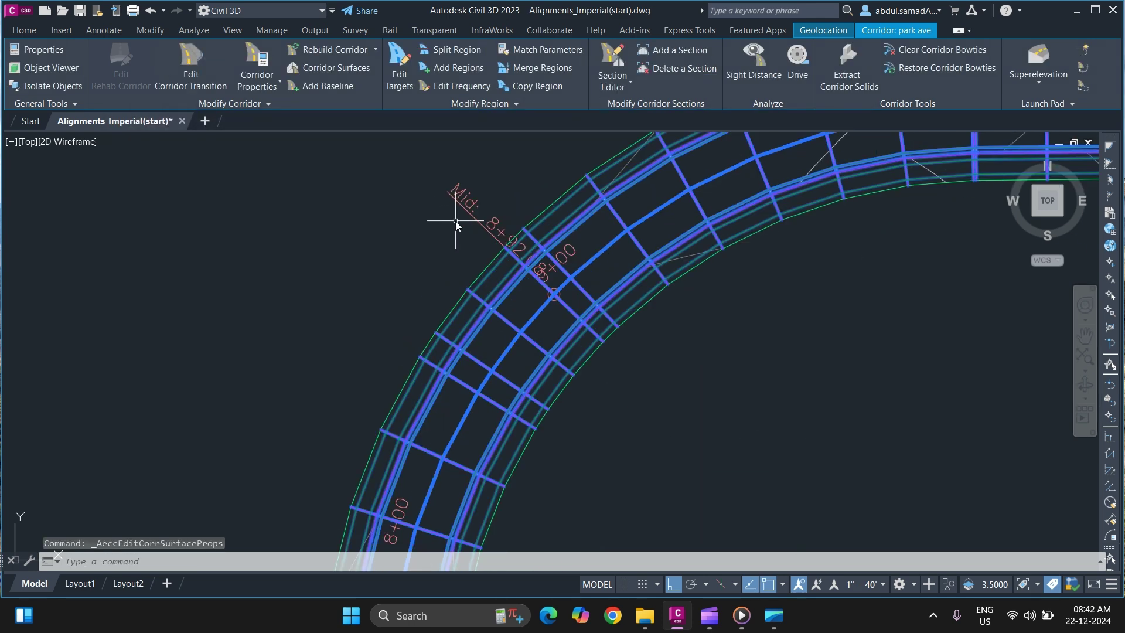
pyautogui.scroll(-2, 451, 221)
pyautogui.scroll(2, 579, 191)
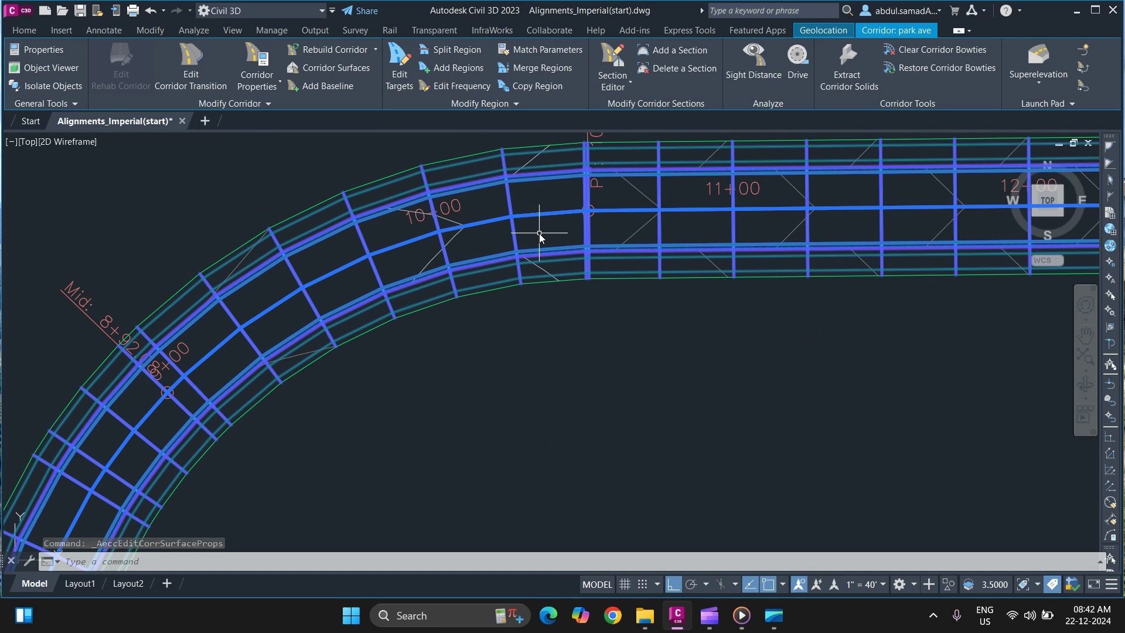
pyautogui.press('Escape')
pyautogui.scroll(2, 462, 241)
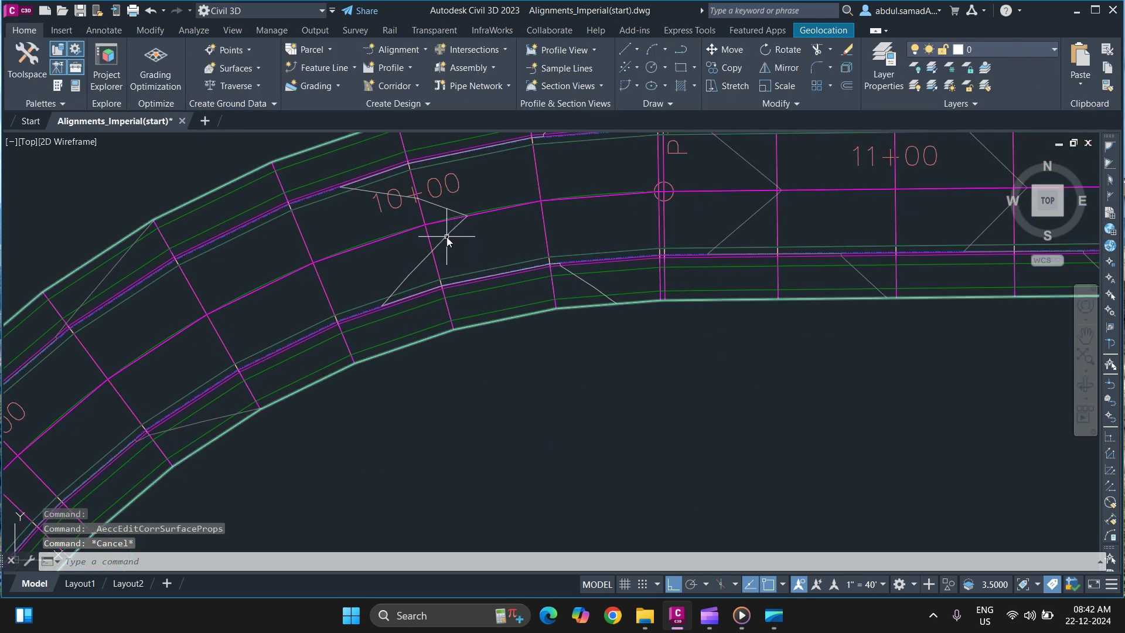
pyautogui.click(446, 237)
pyautogui.scroll(-6, 487, 234)
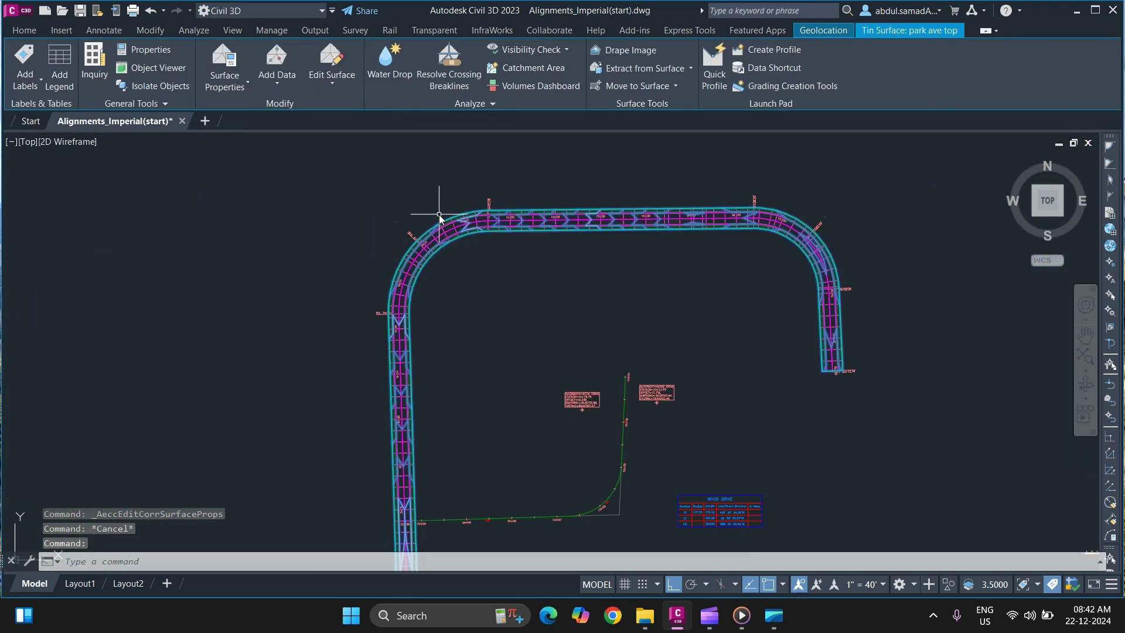
pyautogui.scroll(3, 432, 357)
pyautogui.scroll(2, 410, 358)
pyautogui.scroll(-4, 389, 422)
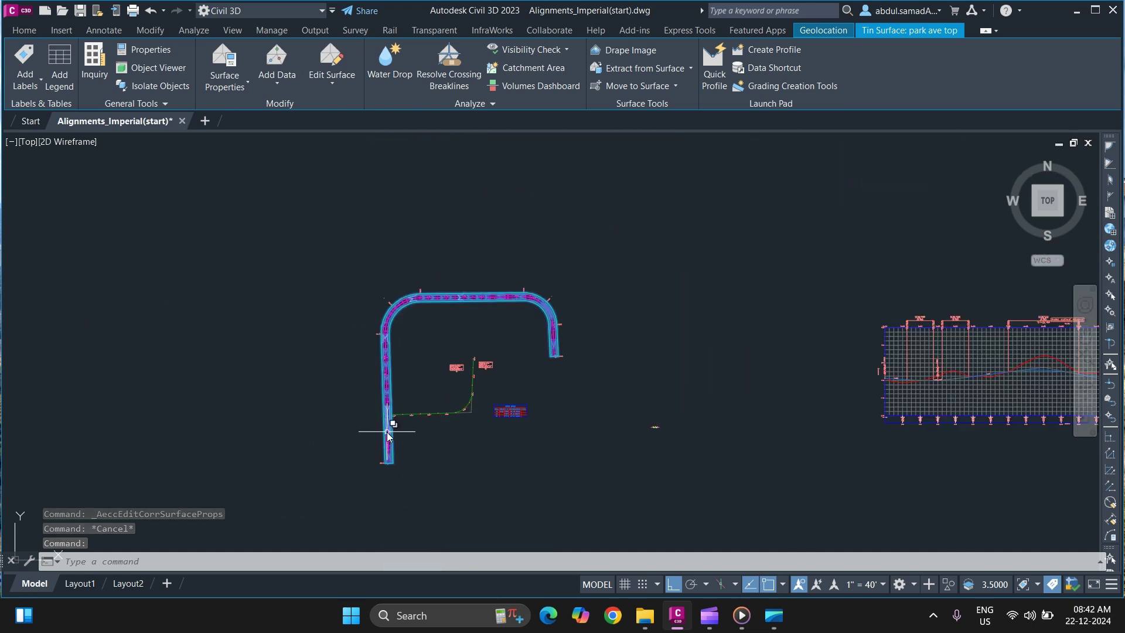
pyautogui.scroll(3, 384, 302)
pyautogui.moveTo(384, 302)
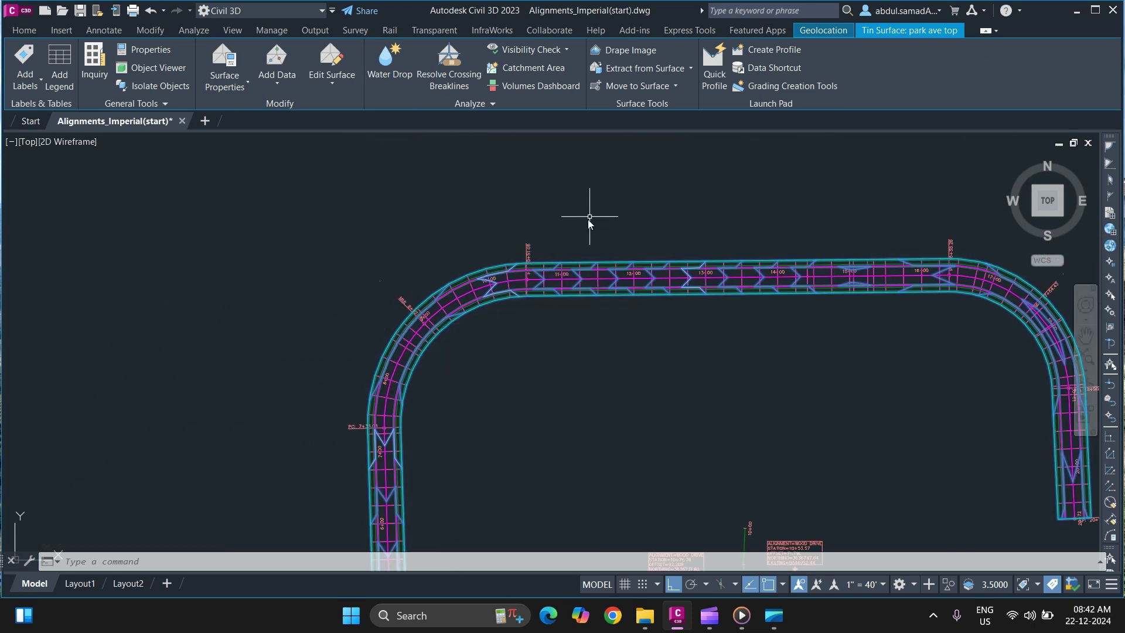
pyautogui.scroll(-4, 427, 220)
pyautogui.scroll(4, 416, 246)
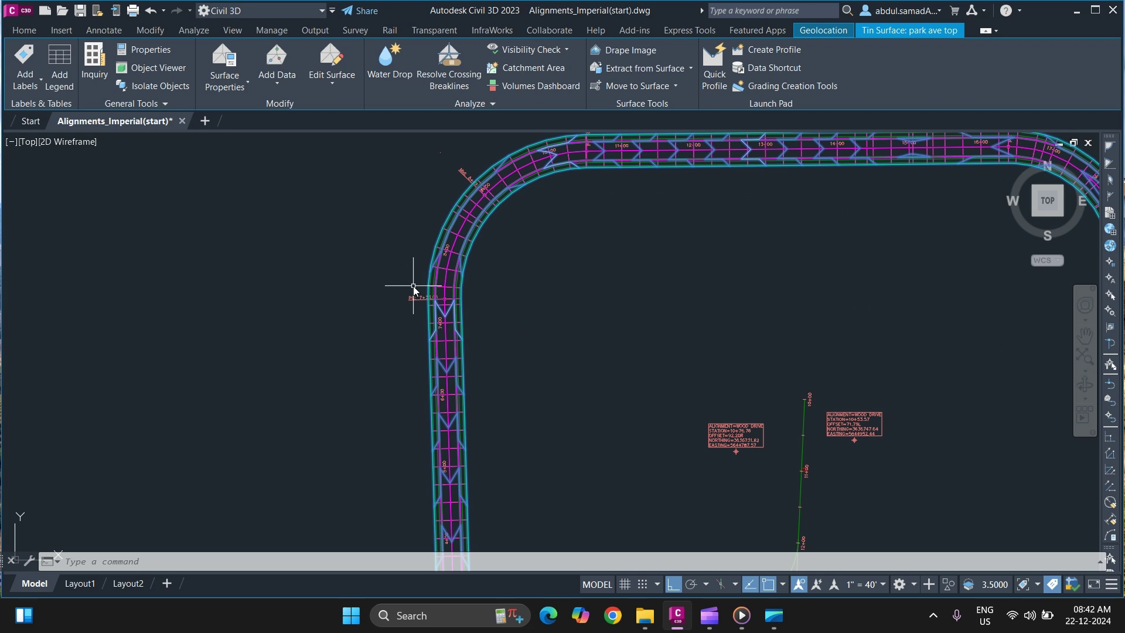
pyautogui.scroll(-3, 413, 287)
pyautogui.scroll(3, 420, 367)
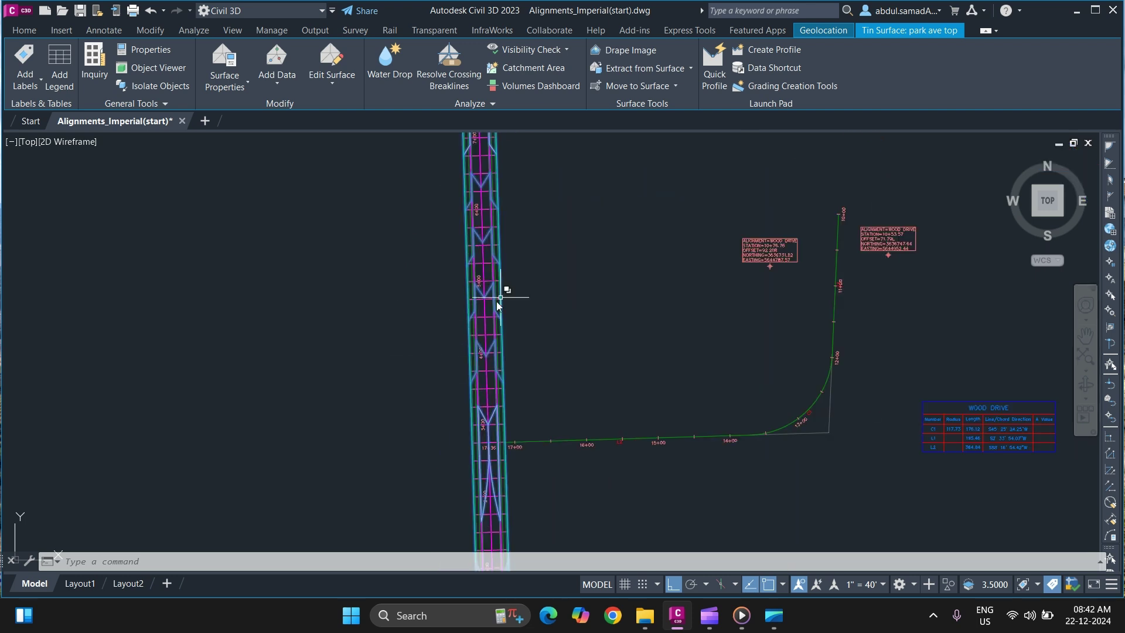
pyautogui.rightClick(557, 241)
# View park ave top in the Object Viewer, orbiting it and showing it Shaded with edges
pyautogui.click(607, 447)
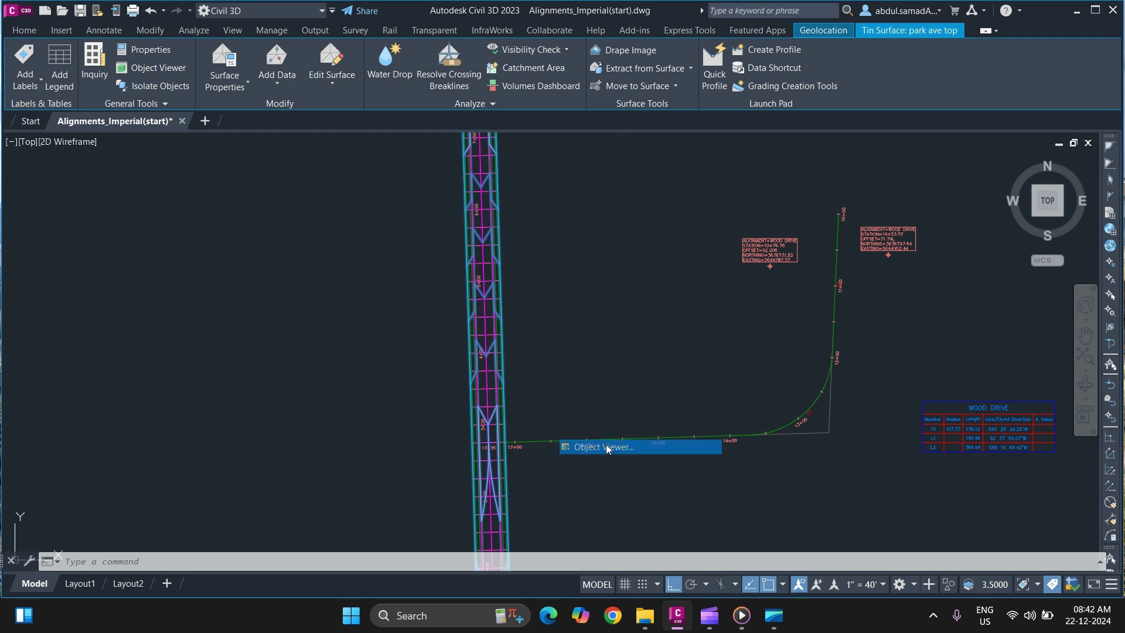
pyautogui.moveTo(520, 419)
pyautogui.mouseDown()
pyautogui.moveTo(486, 396)
pyautogui.moveTo(495, 378)
pyautogui.mouseUp()
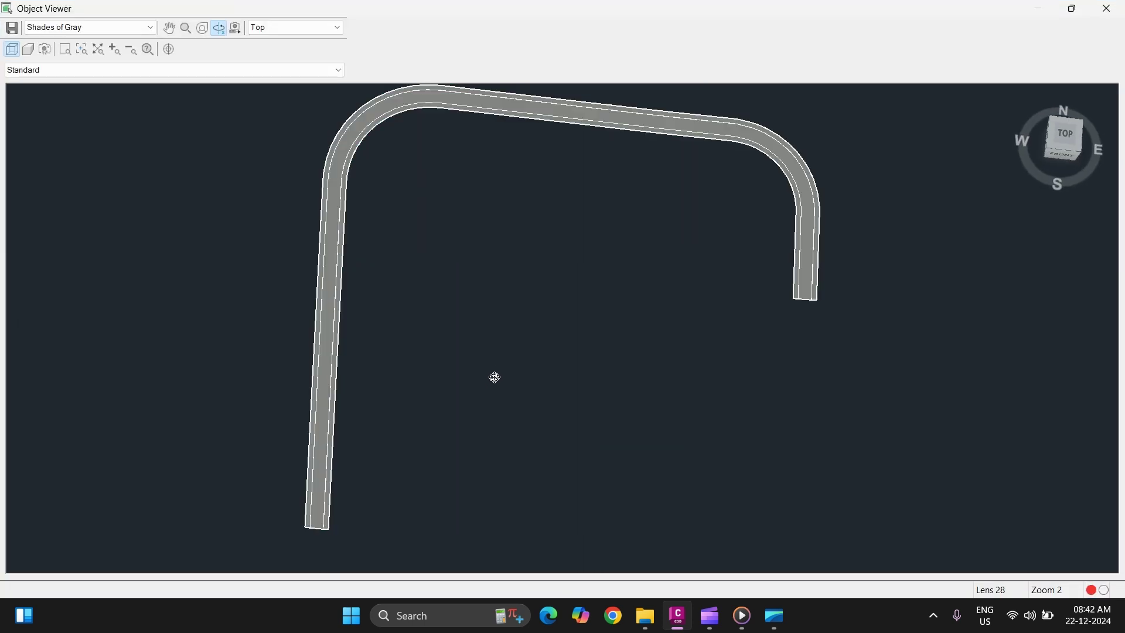
pyautogui.moveTo(321, 492); pyautogui.dragTo(338, 478)
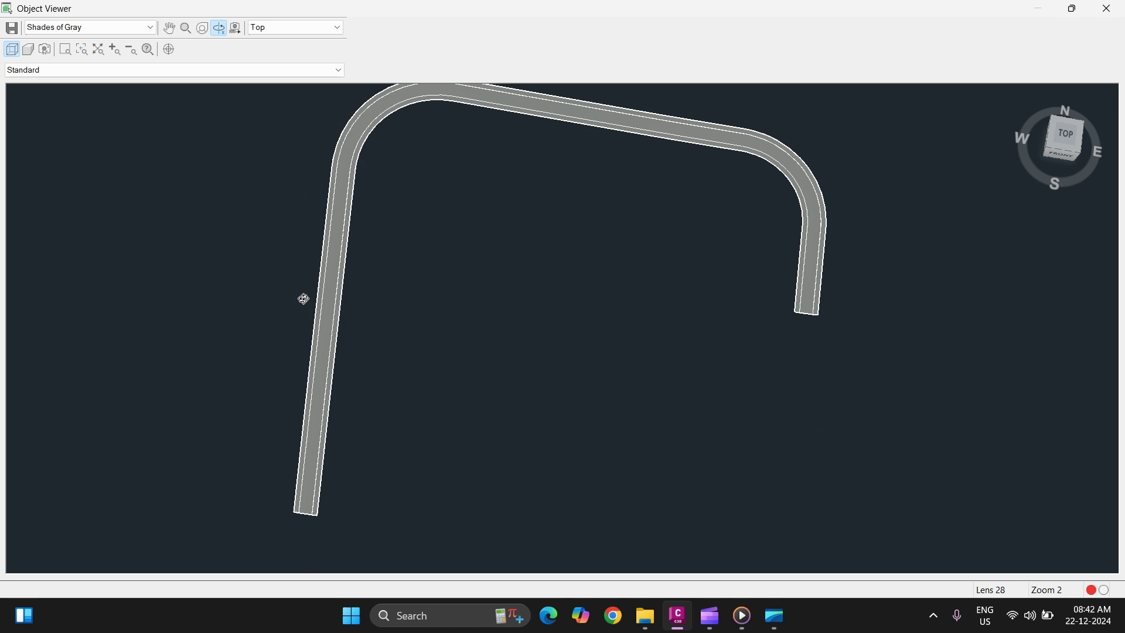
pyautogui.scroll(1, 299, 344)
pyautogui.scroll(-2, 354, 311)
pyautogui.scroll(2, 434, 183)
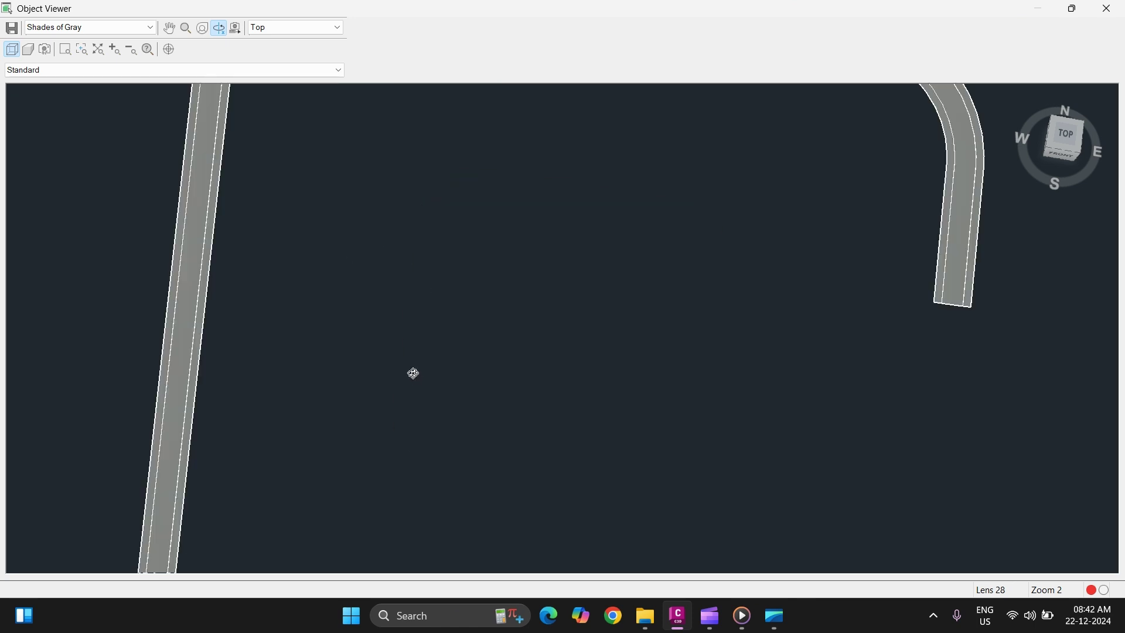
pyautogui.moveTo(414, 374); pyautogui.dragTo(451, 323)
pyautogui.click(149, 27)
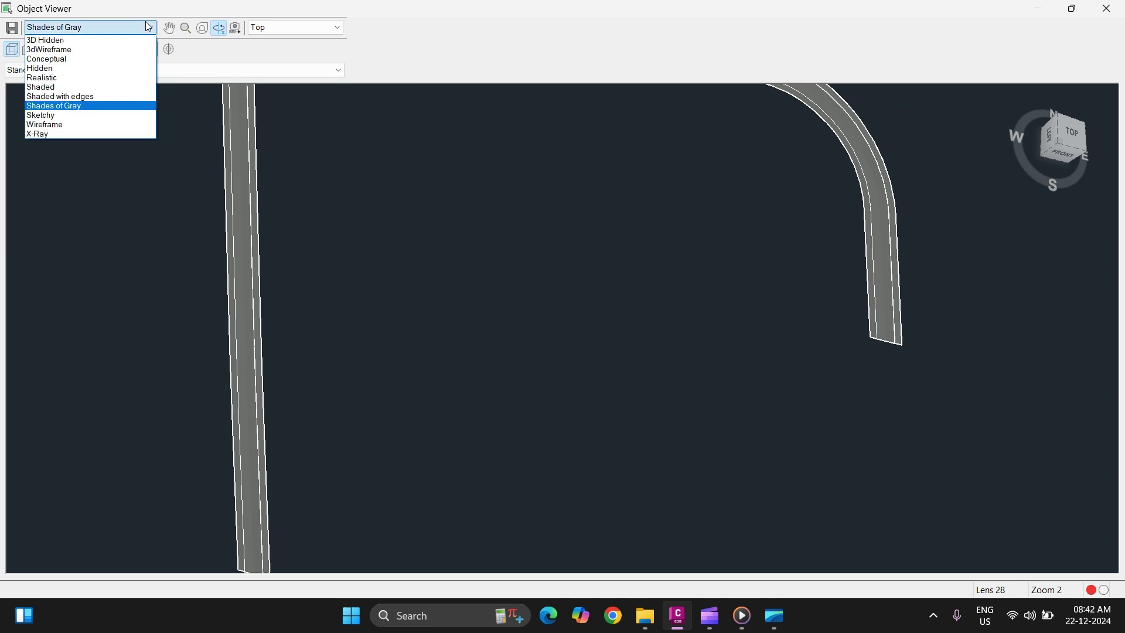
pyautogui.click(61, 97)
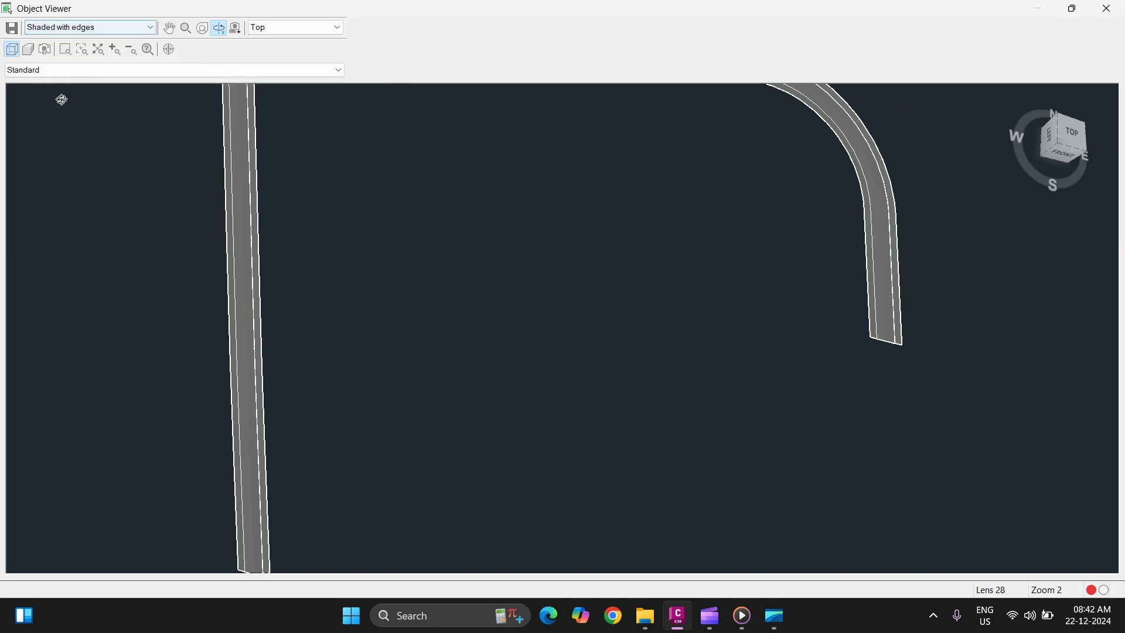
# Switch the surface to the Shaded visual style and orbit to a left-front angle
pyautogui.click(118, 27)
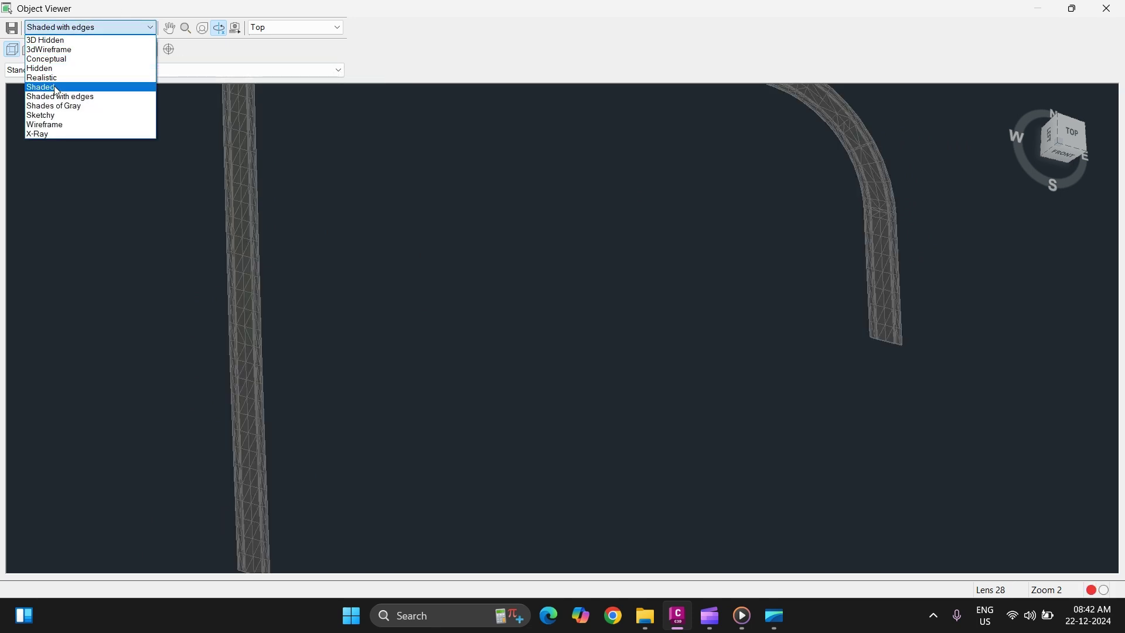
pyautogui.click(61, 88)
pyautogui.moveTo(279, 284)
pyautogui.mouseDown()
pyautogui.moveTo(291, 282)
pyautogui.moveTo(287, 246)
pyautogui.moveTo(297, 314)
pyautogui.moveTo(337, 258)
pyautogui.mouseUp()
pyautogui.moveTo(314, 435); pyautogui.dragTo(404, 392)
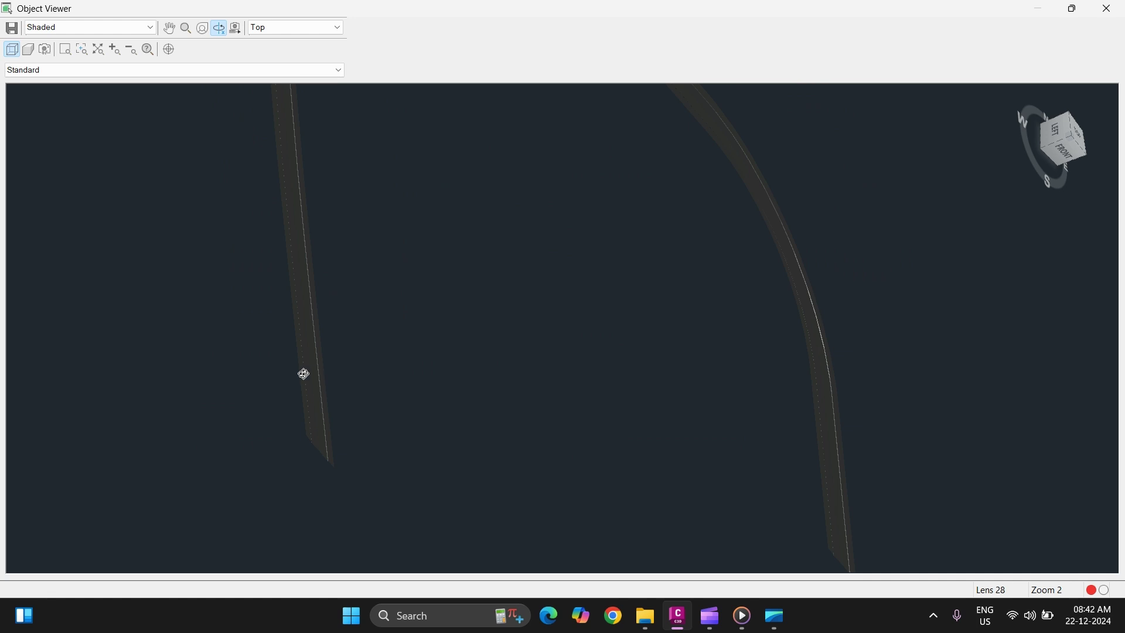
pyautogui.moveTo(303, 373); pyautogui.dragTo(335, 364)
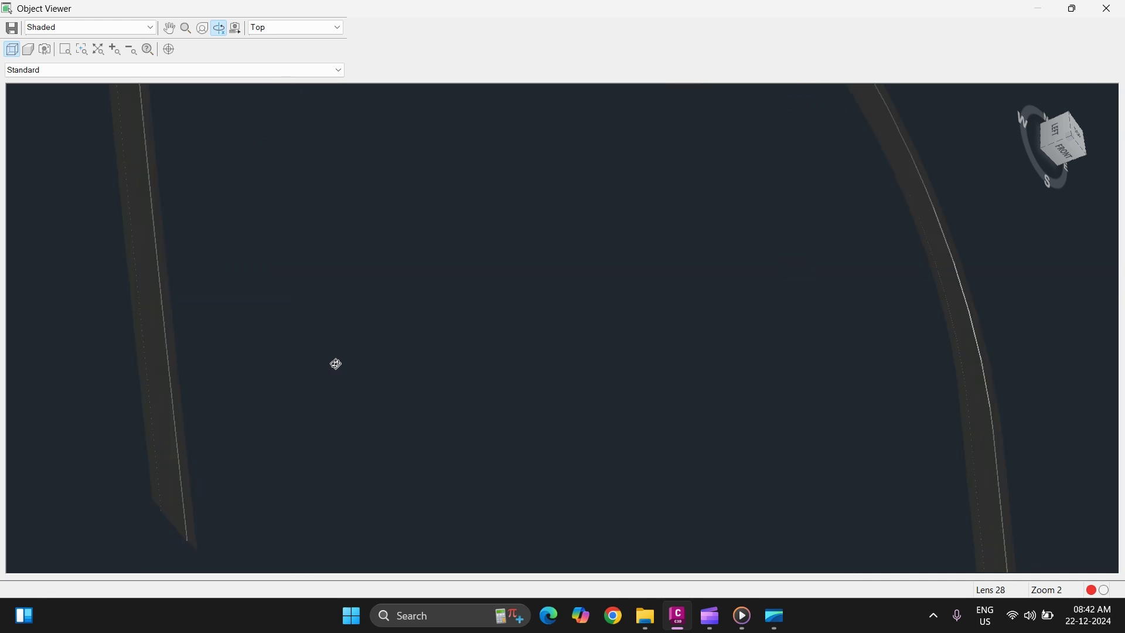
# Display the surface as Wireframe, then close the Object Viewer
pyautogui.click(110, 28)
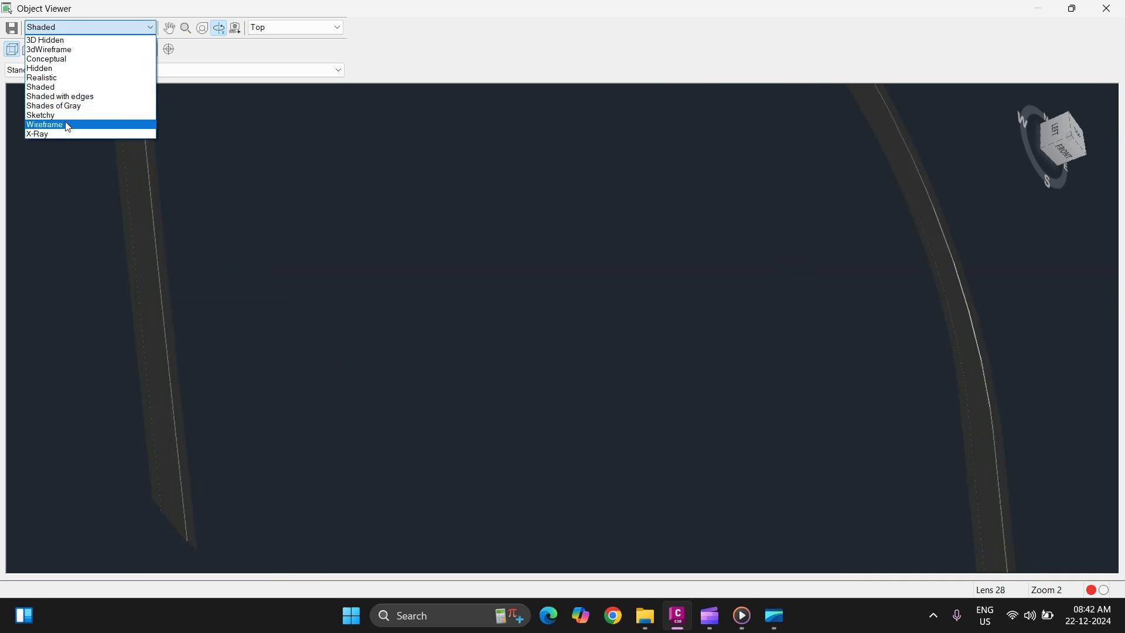
pyautogui.click(68, 128)
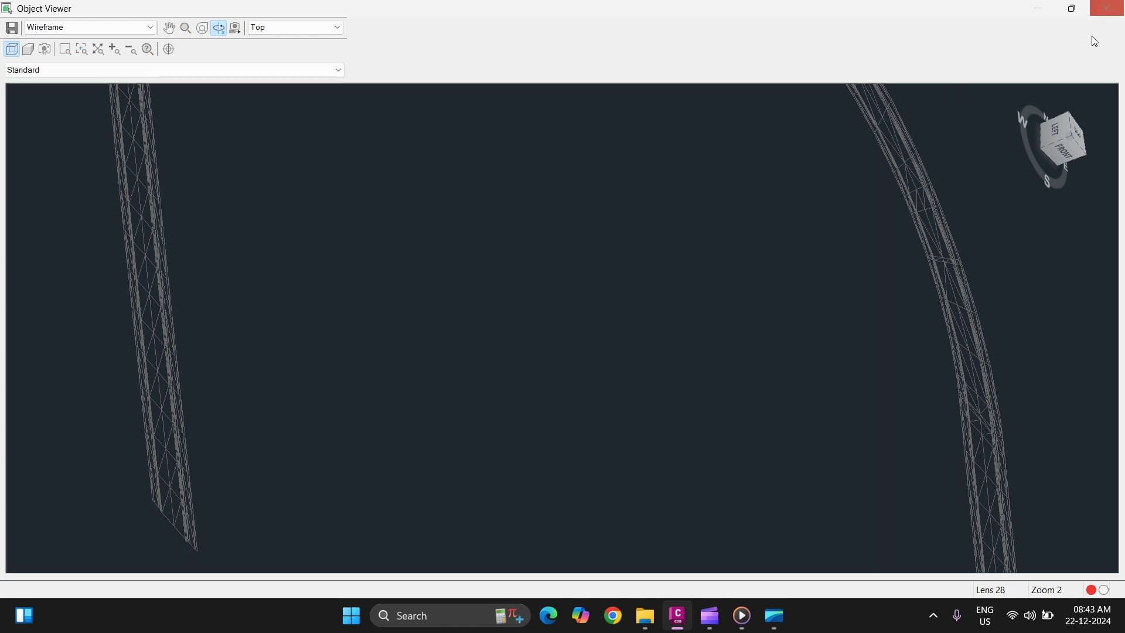
pyautogui.click(1106, 8)
pyautogui.moveTo(538, 295)
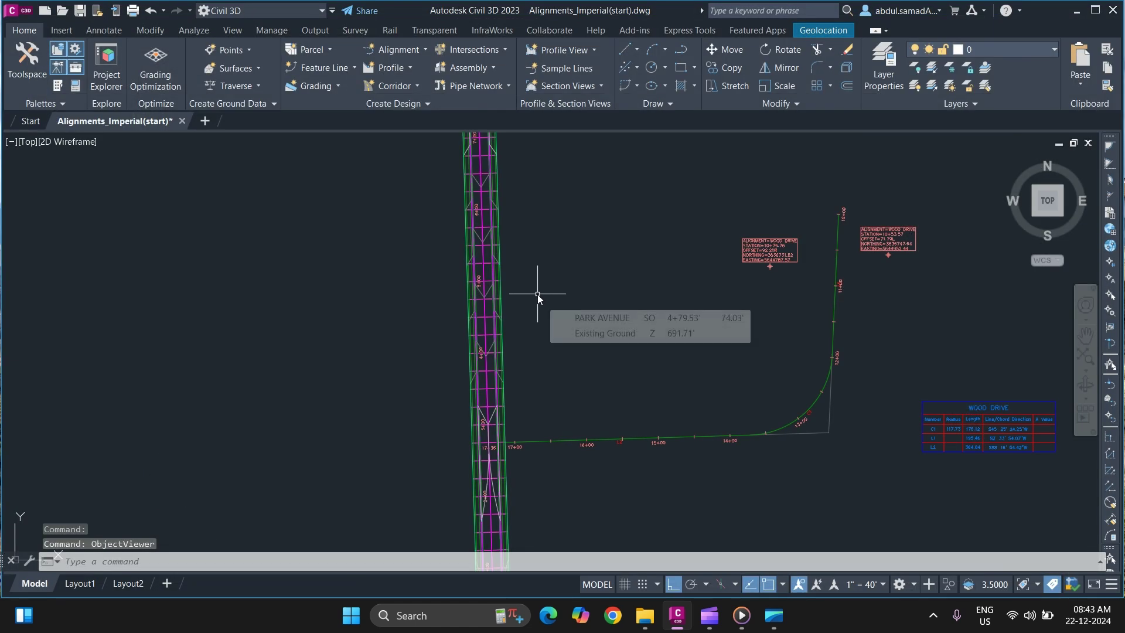